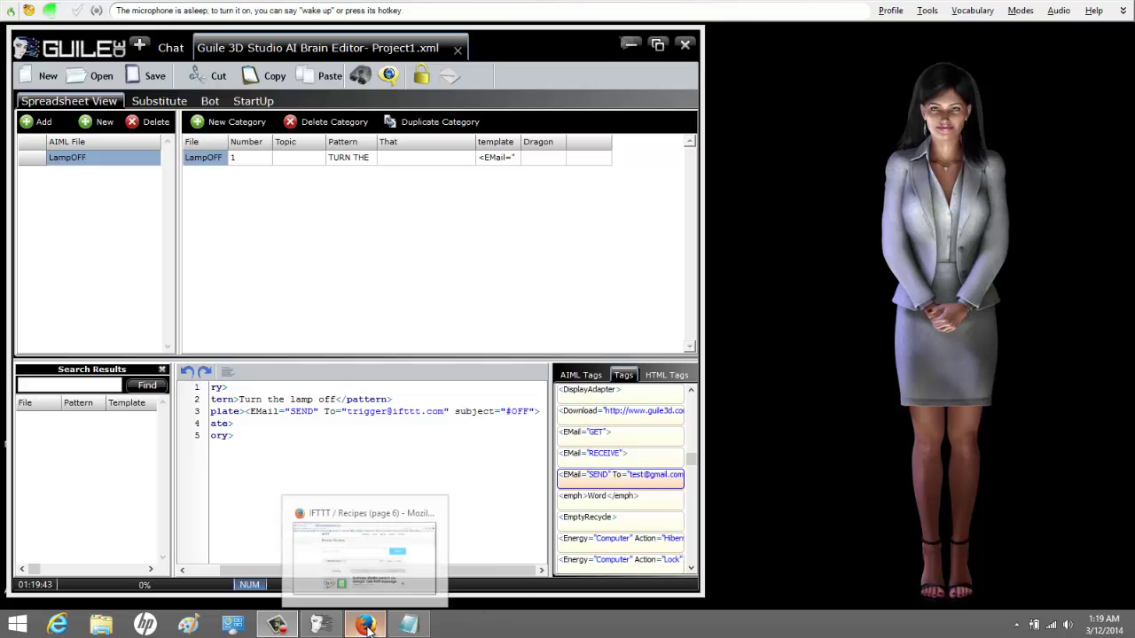
- Bring Firefox with the IFTTT Browse Recipes results for WeMo Switch to the front
click(365, 624)
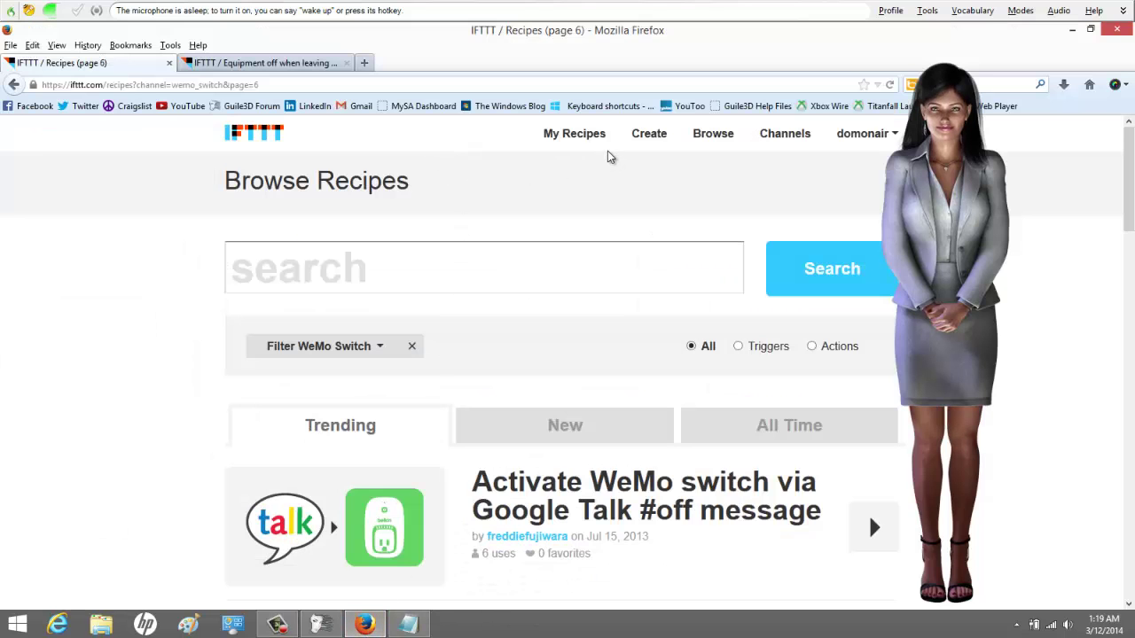
- Show the four personal recipes in My Recipes, including the email #off WeMo recipe
click(576, 137)
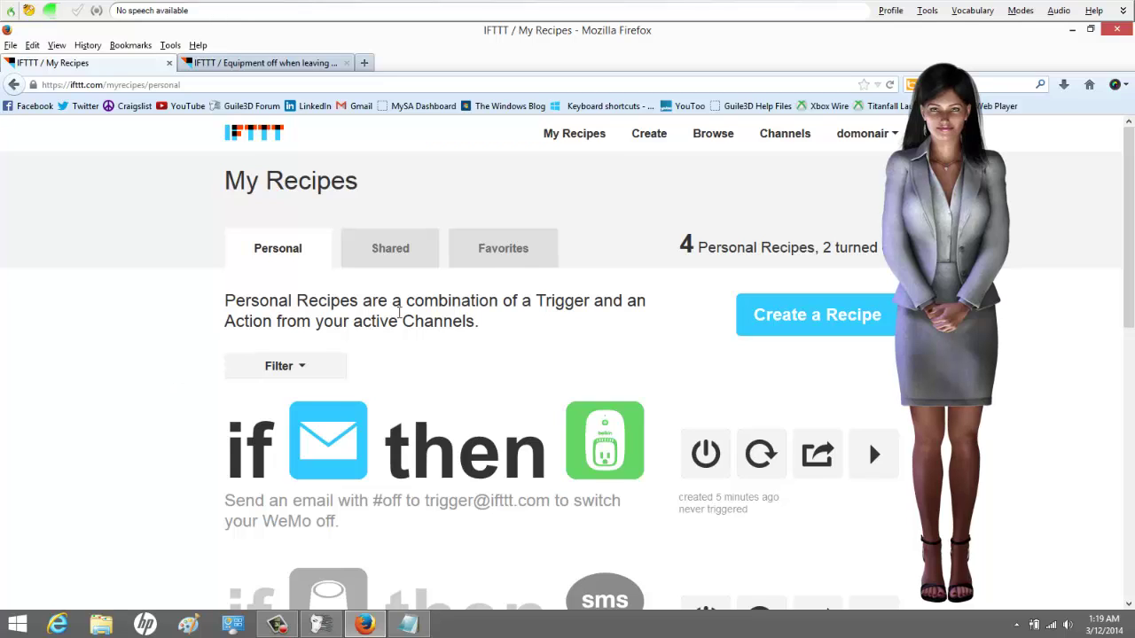
- Search the web for 'belkin wemo' in a new browser tab
click(364, 63)
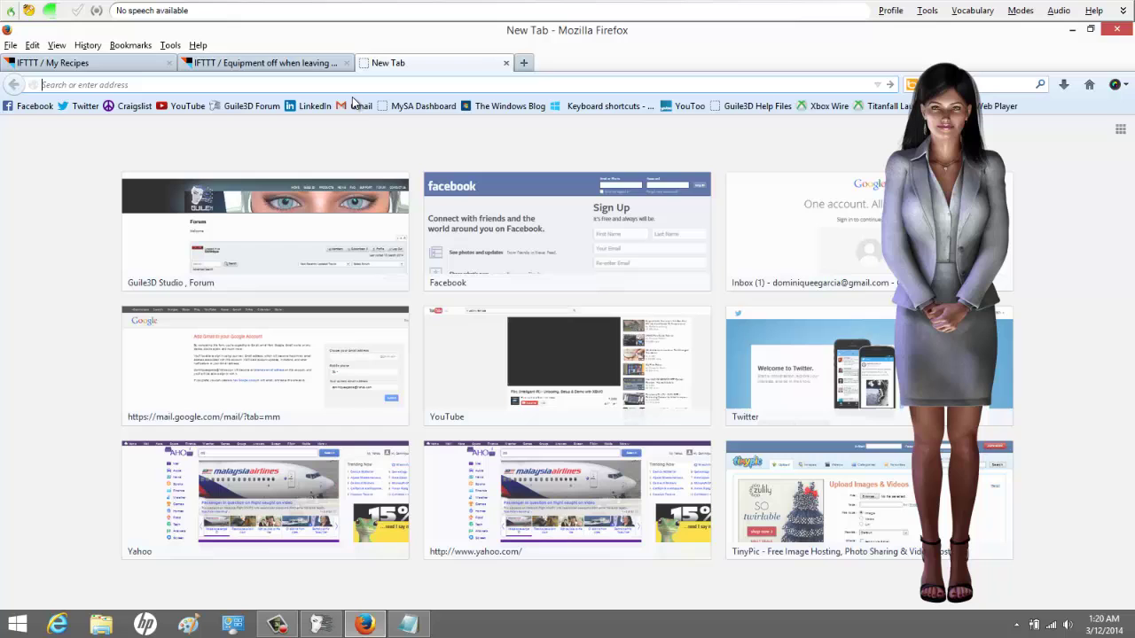
text(be)
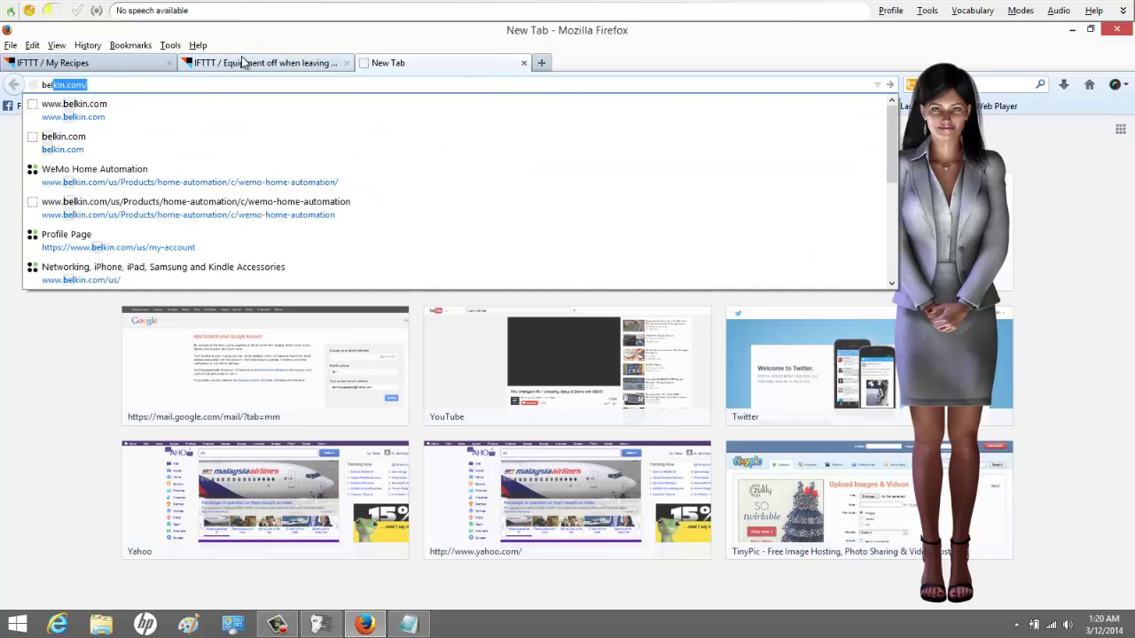
text(lkin wemo)
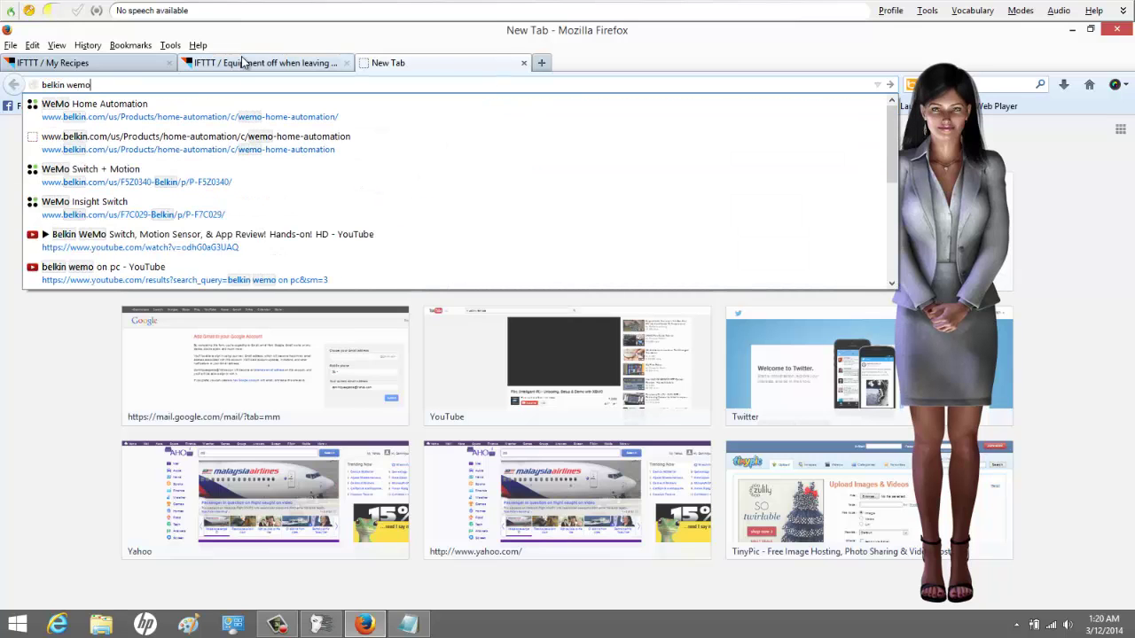
key(Return)
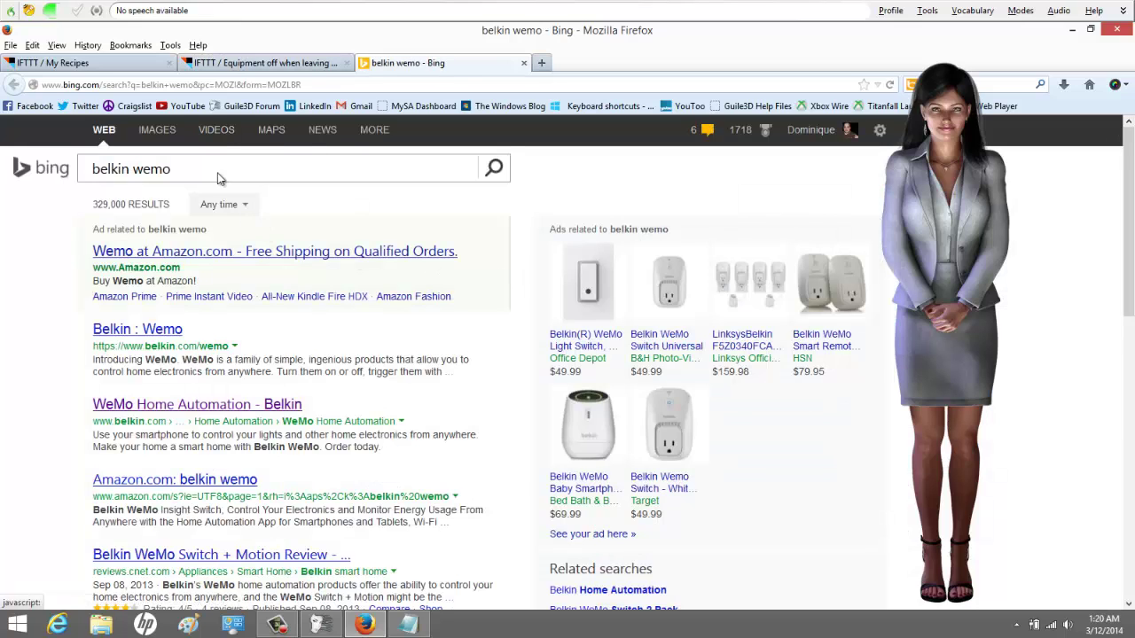
- Switch to Bing image results and scroll through the Belkin WeMo switch photos
click(158, 130)
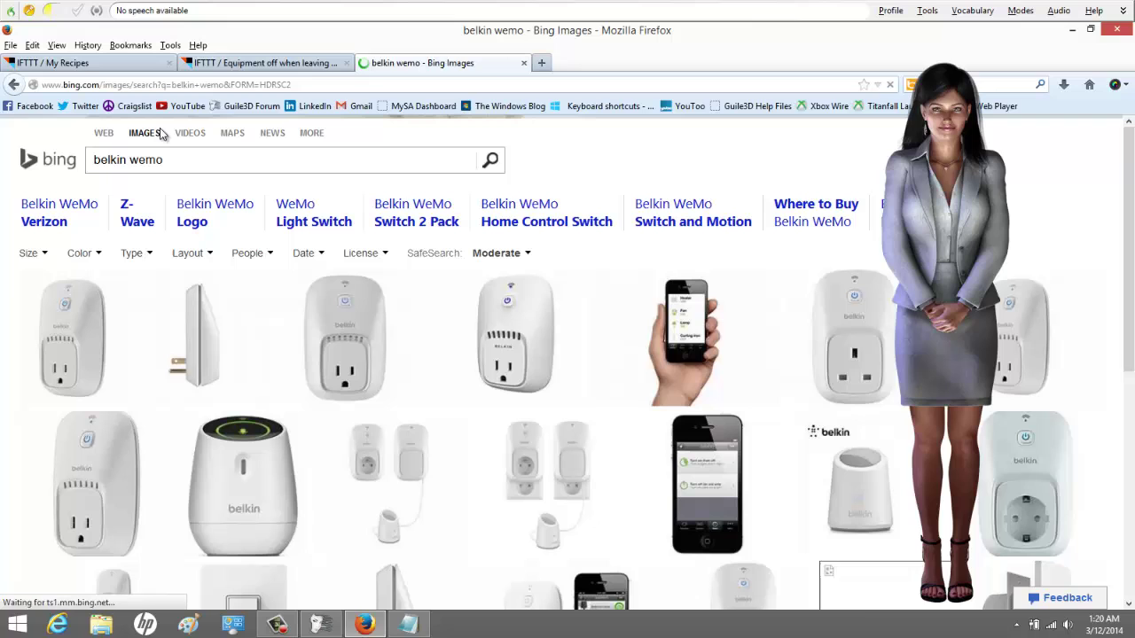
mouse_move(222, 426)
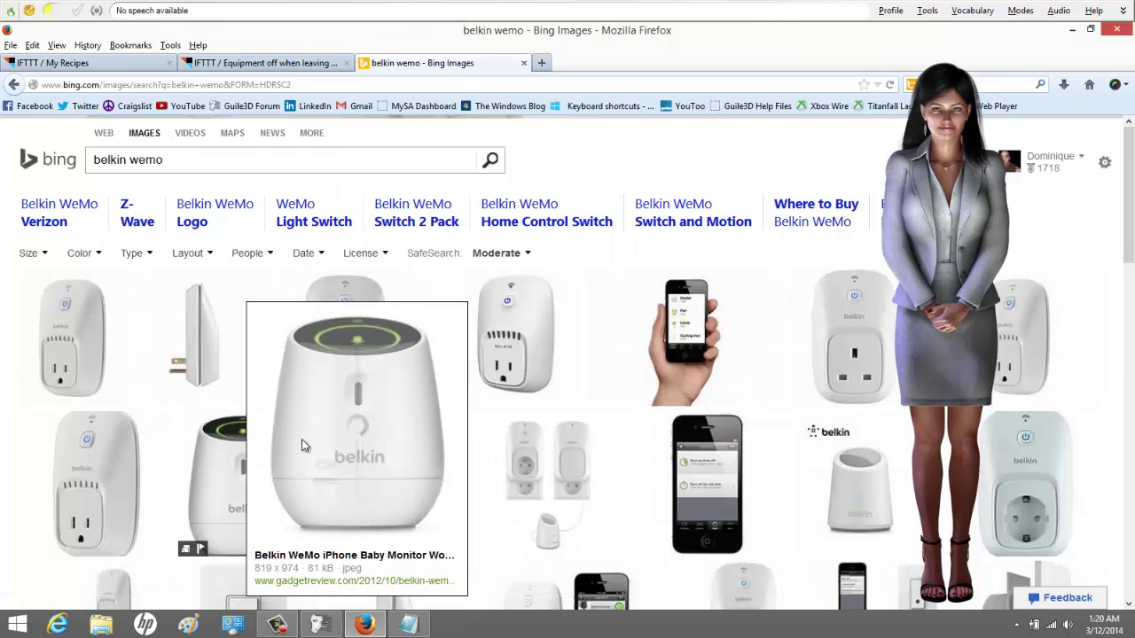
mouse_move(348, 338)
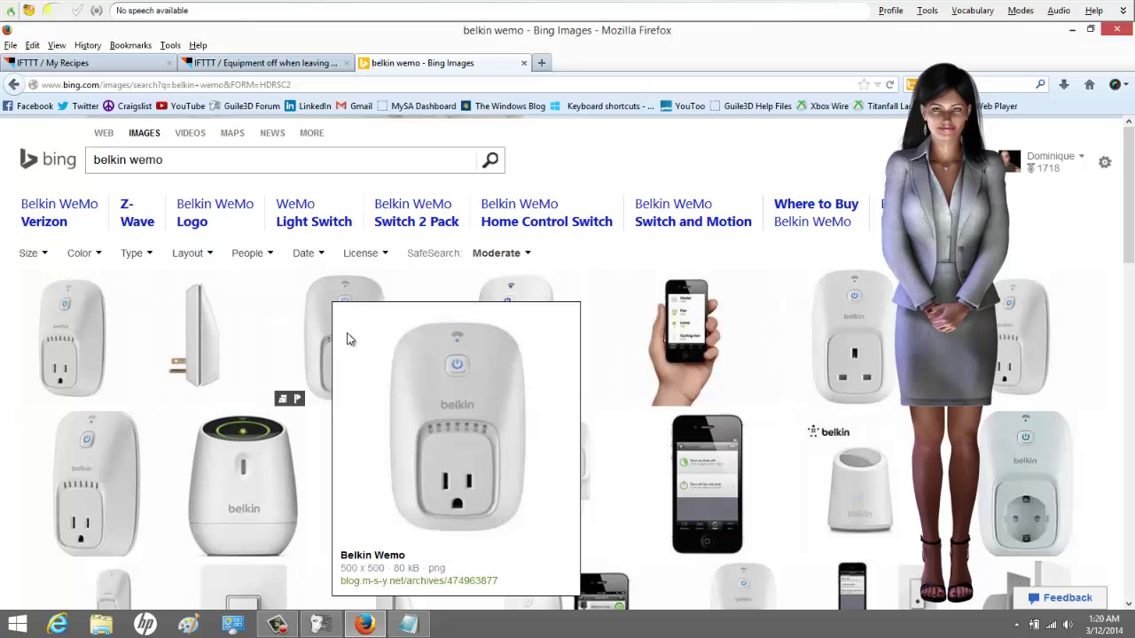
scroll(345, 331, down, 5)
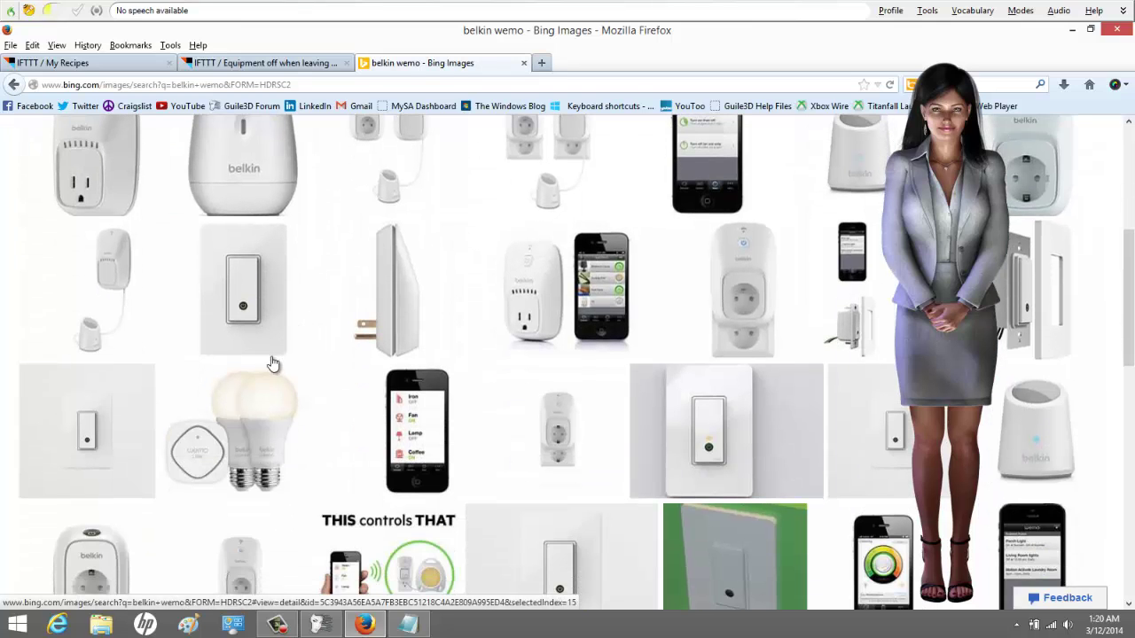
mouse_move(257, 321)
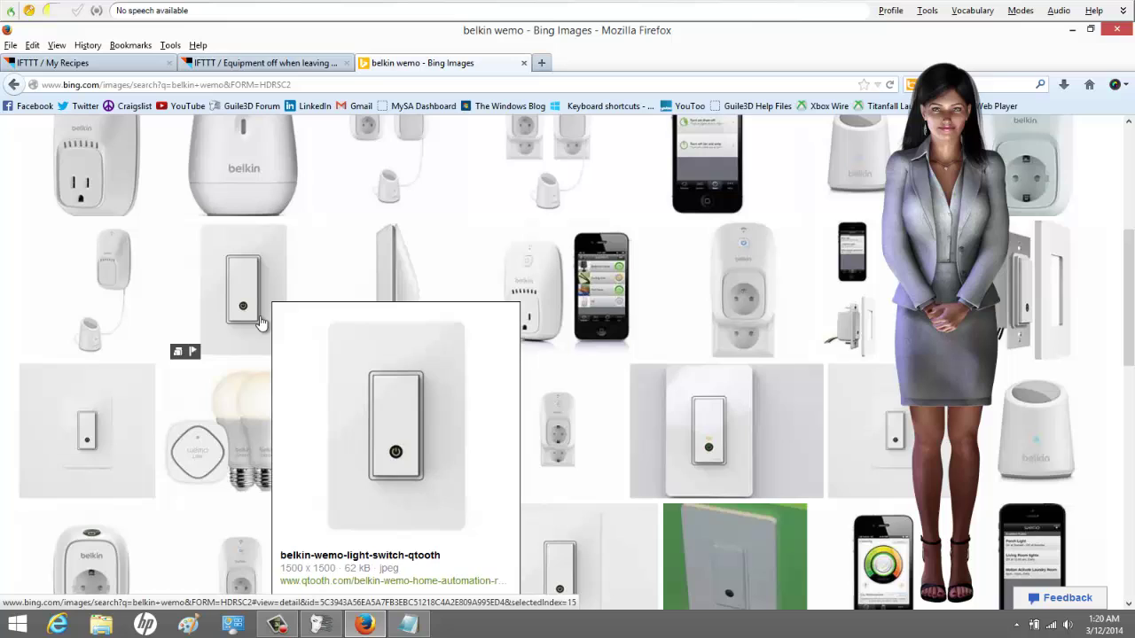
scroll(266, 328, down, 2)
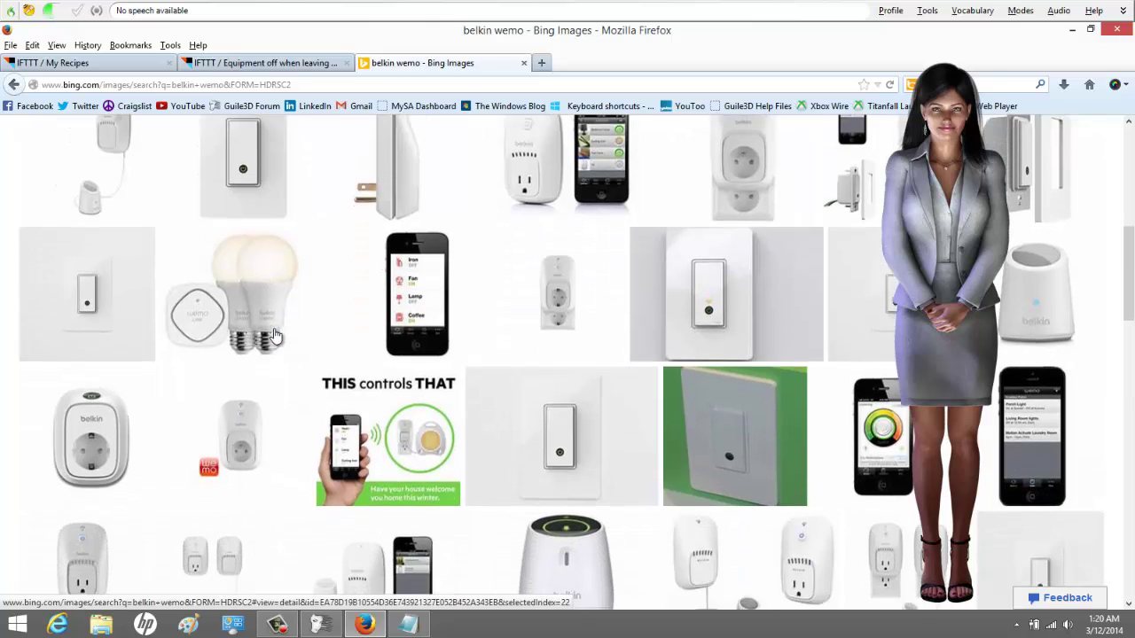
scroll(274, 335, down, 4)
mouse_move(694, 302)
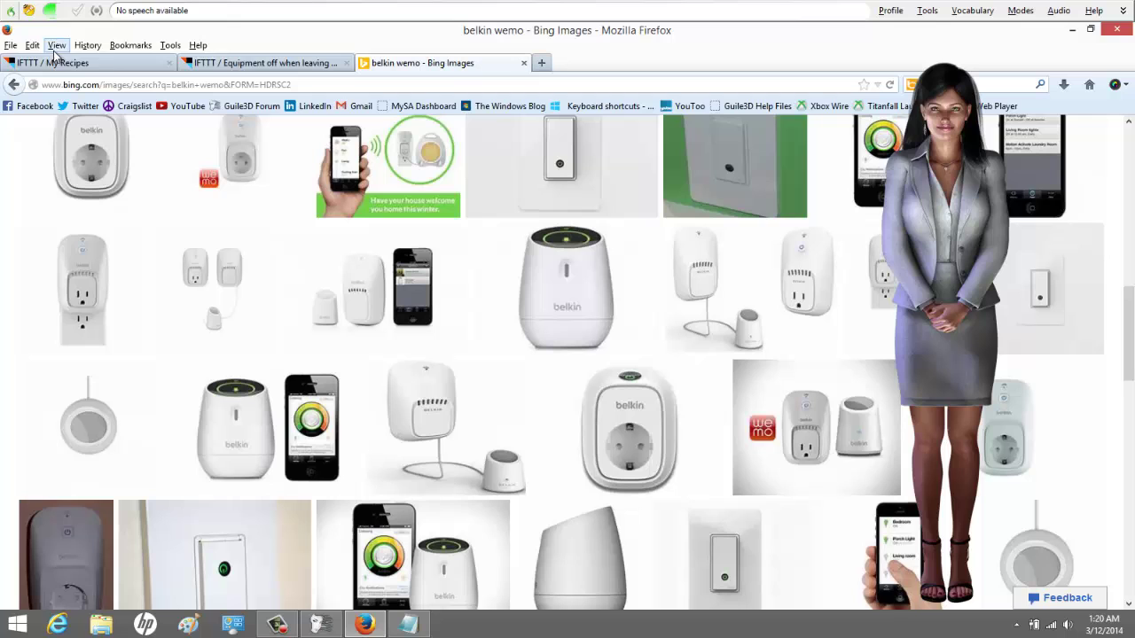
- Return to the Equipment off recipe tab and go to the IFTTT Dashboard
click(218, 62)
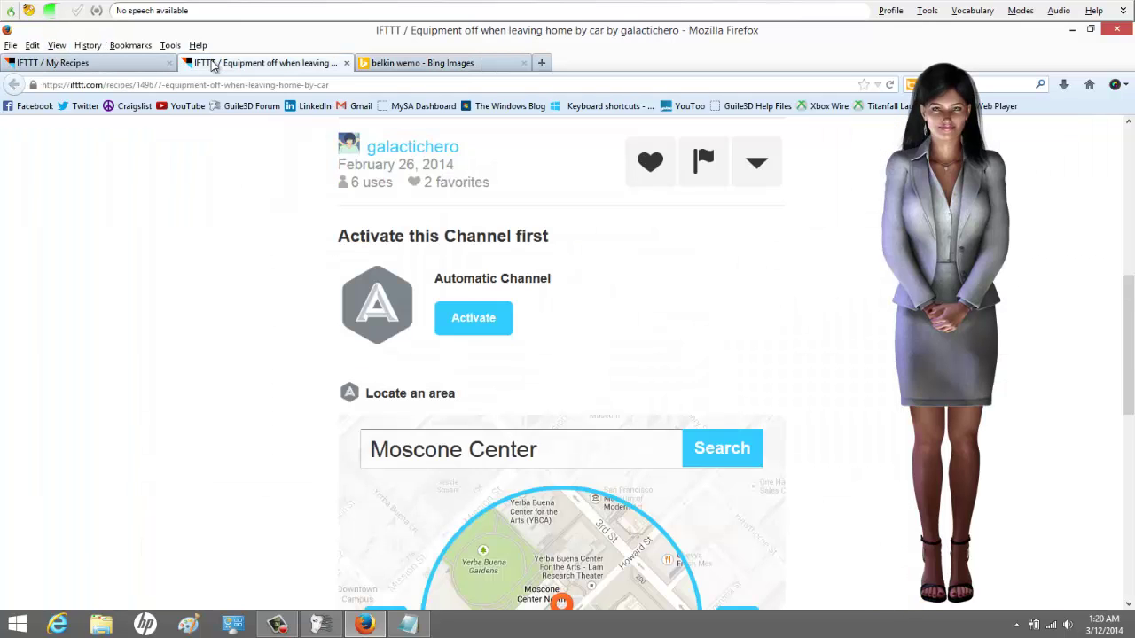
scroll(307, 281, up, 6)
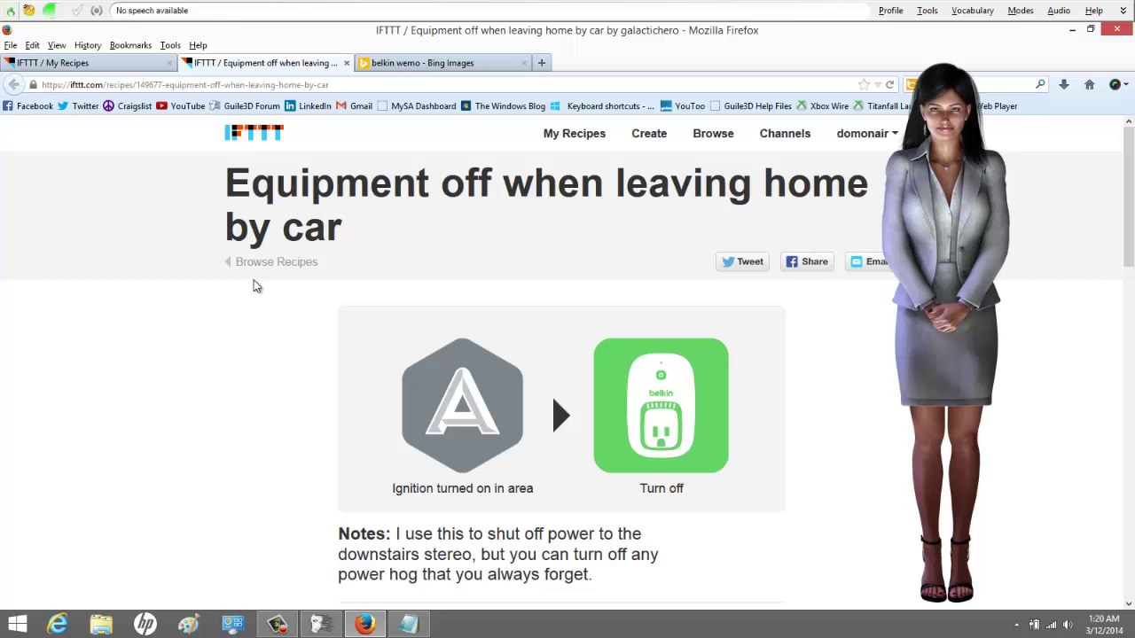
click(248, 142)
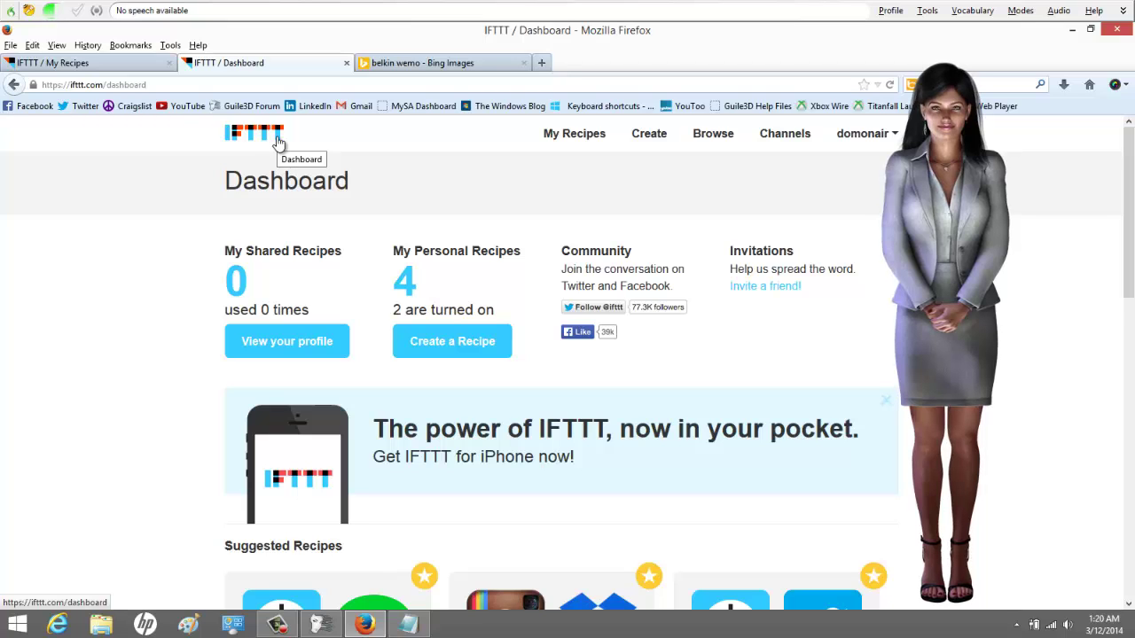
- Start a new recipe, try SMS as trigger channel, then return to the channel grid
click(639, 139)
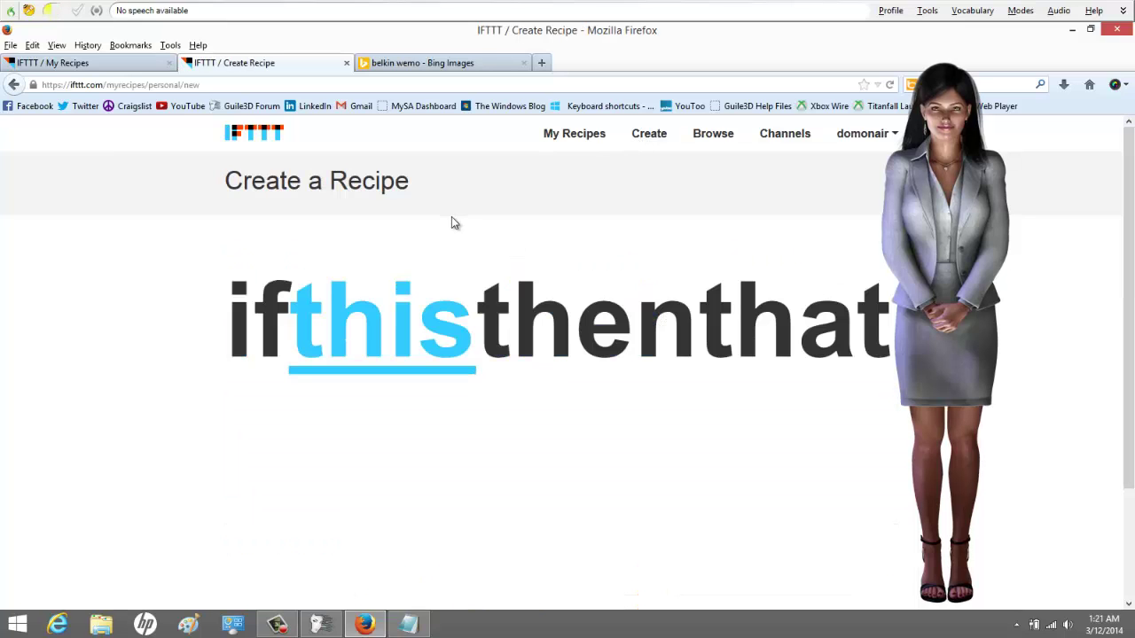
click(350, 321)
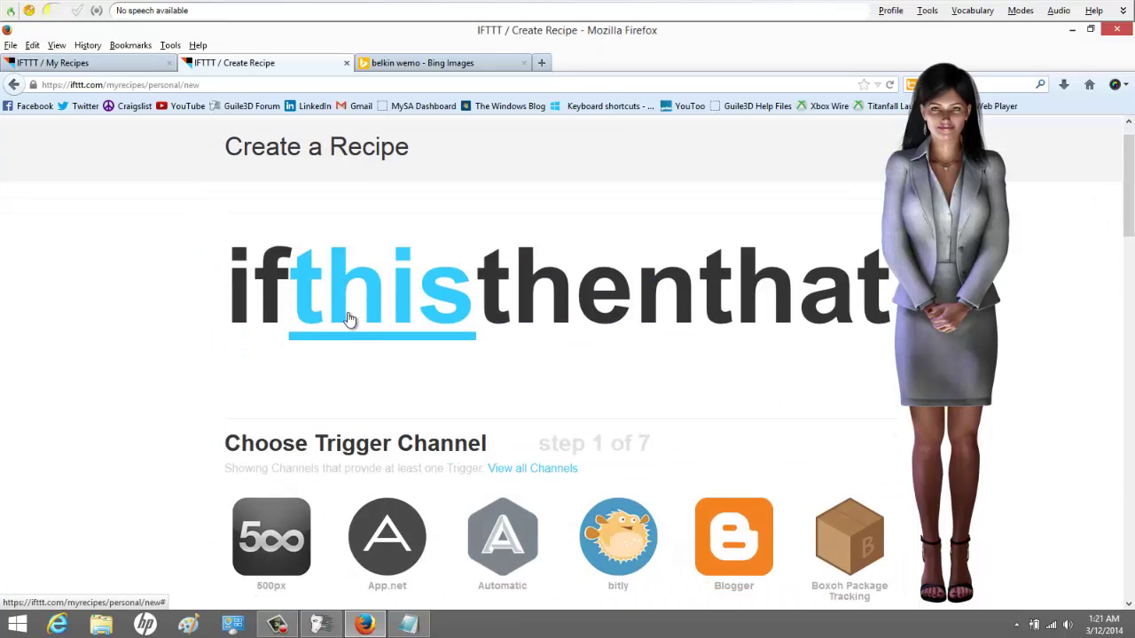
scroll(417, 461, down, 5)
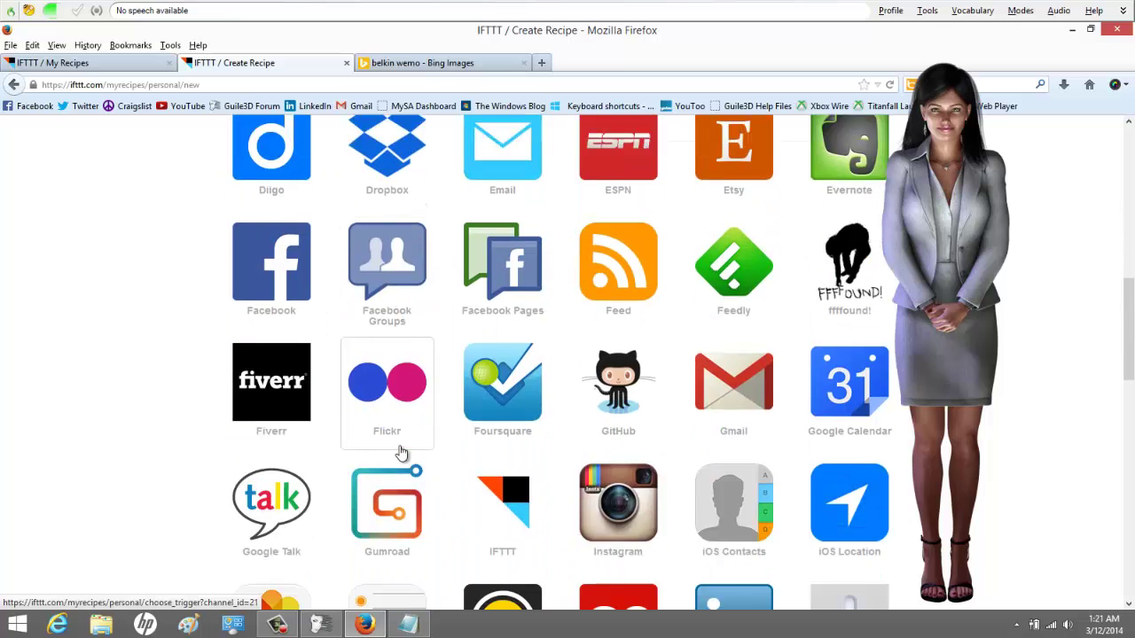
scroll(428, 454, down, 3)
scroll(445, 447, down, 4)
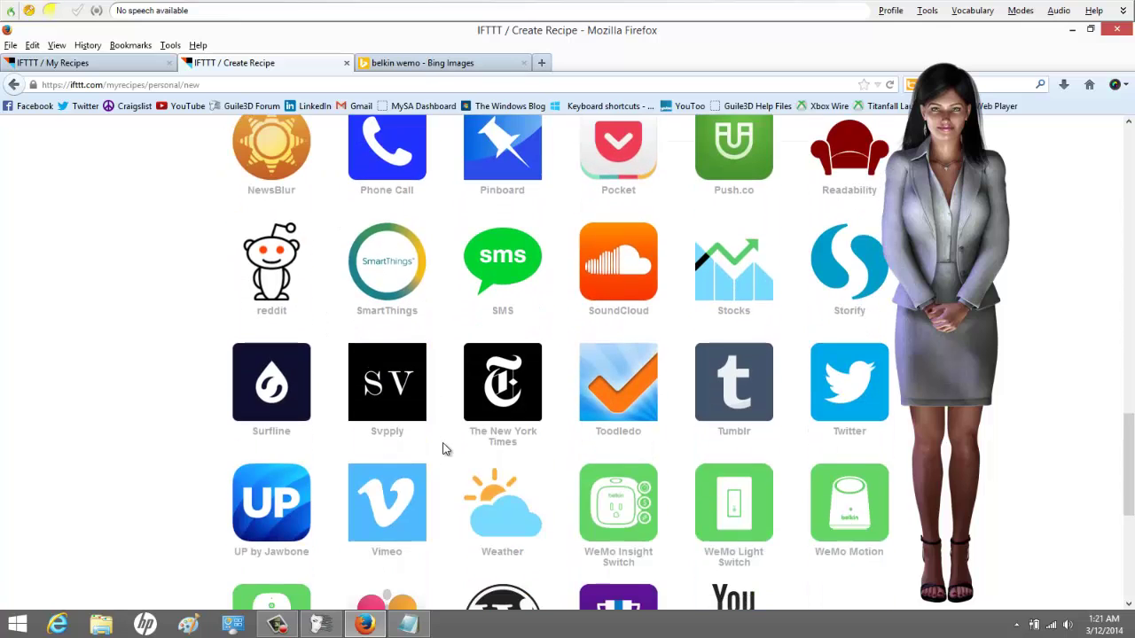
click(488, 258)
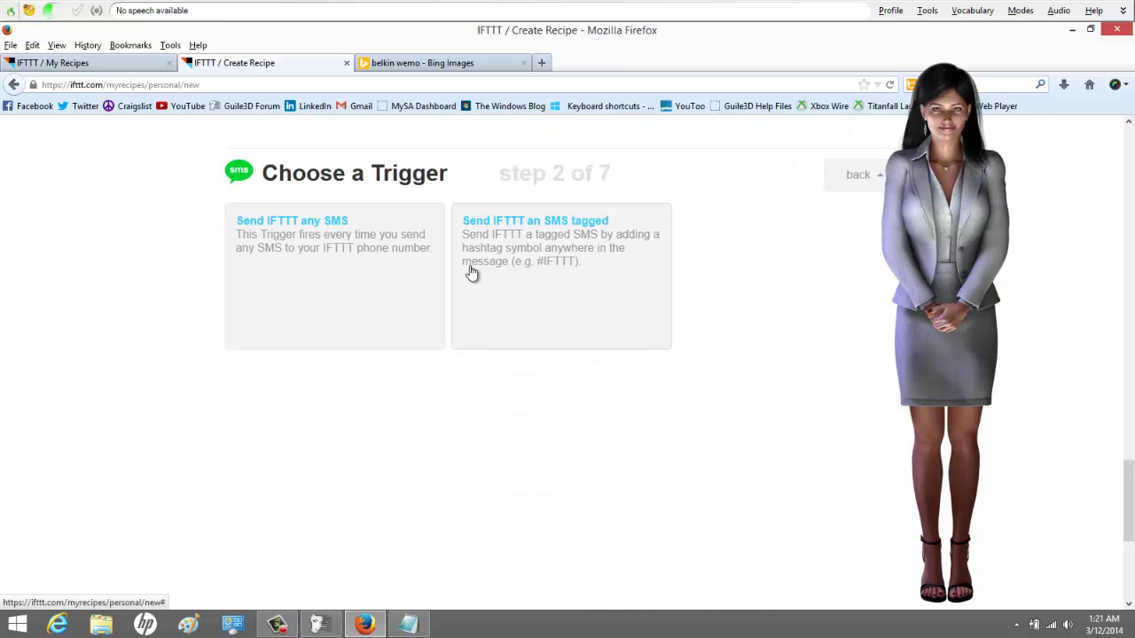
click(14, 84)
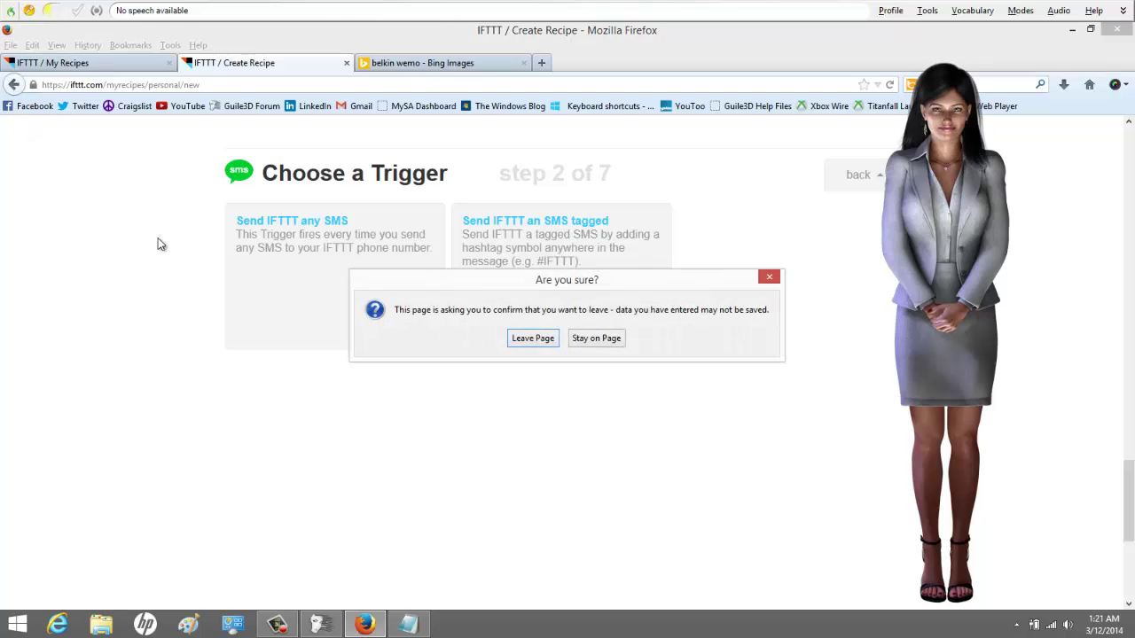
click(603, 339)
click(830, 188)
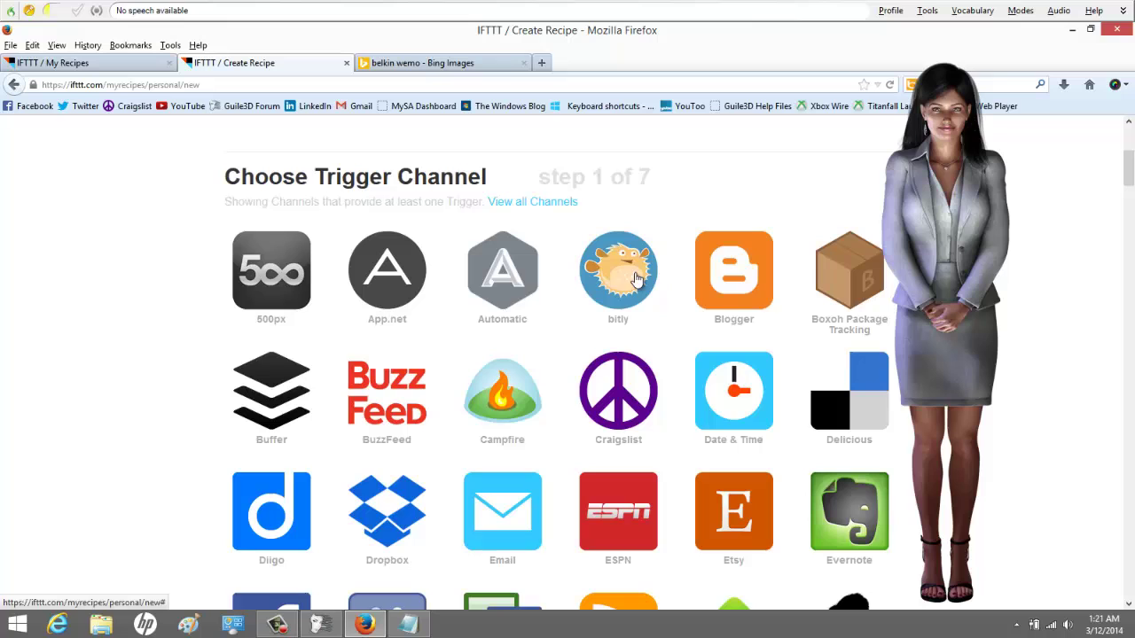
- Create an Instagram 'Any new photo by you' trigger for the recipe
scroll(582, 456, down, 5)
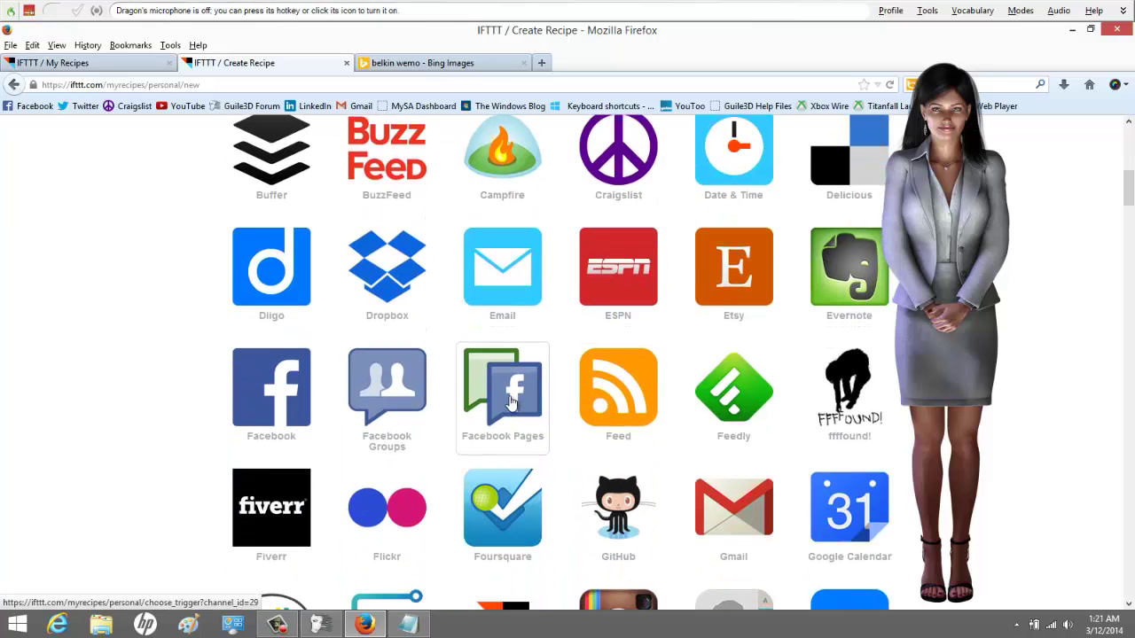
scroll(541, 404, down, 2)
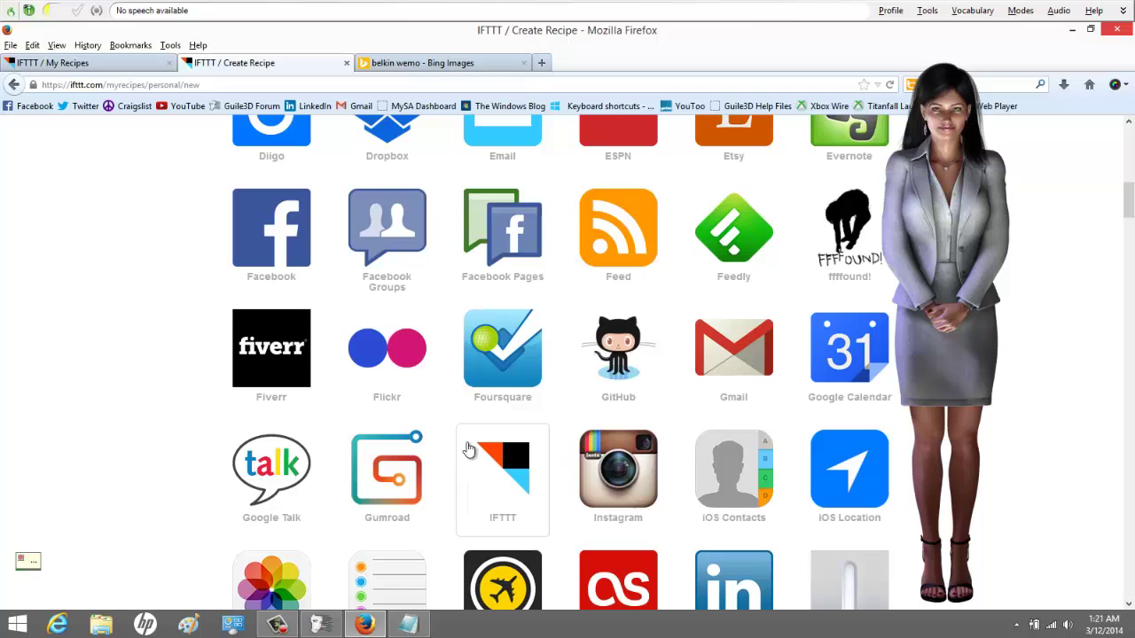
click(29, 10)
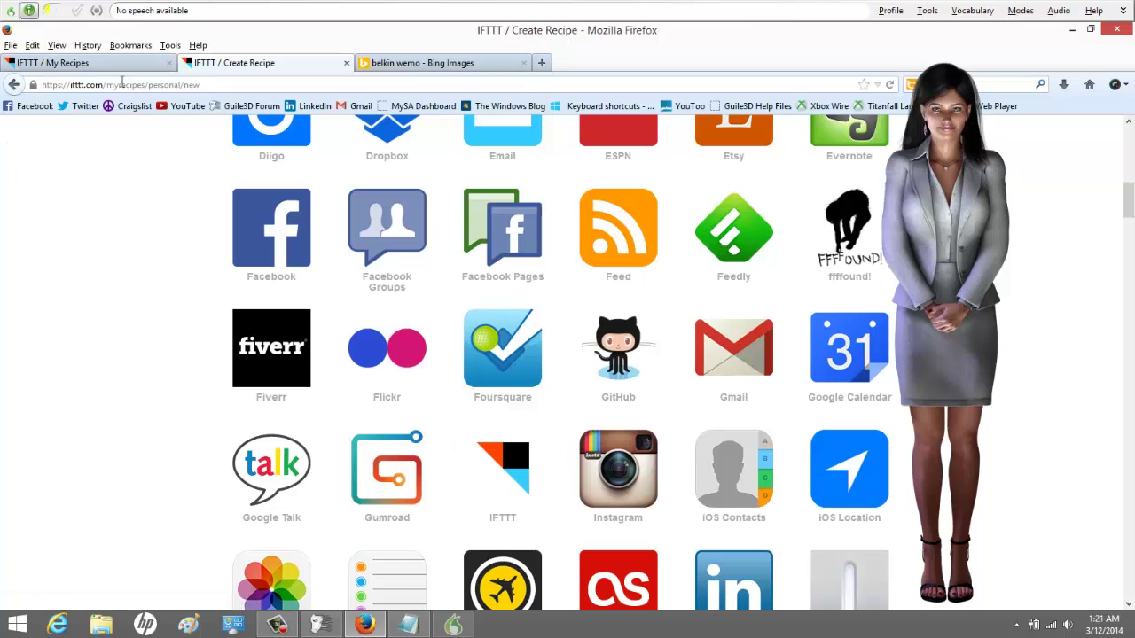
click(29, 11)
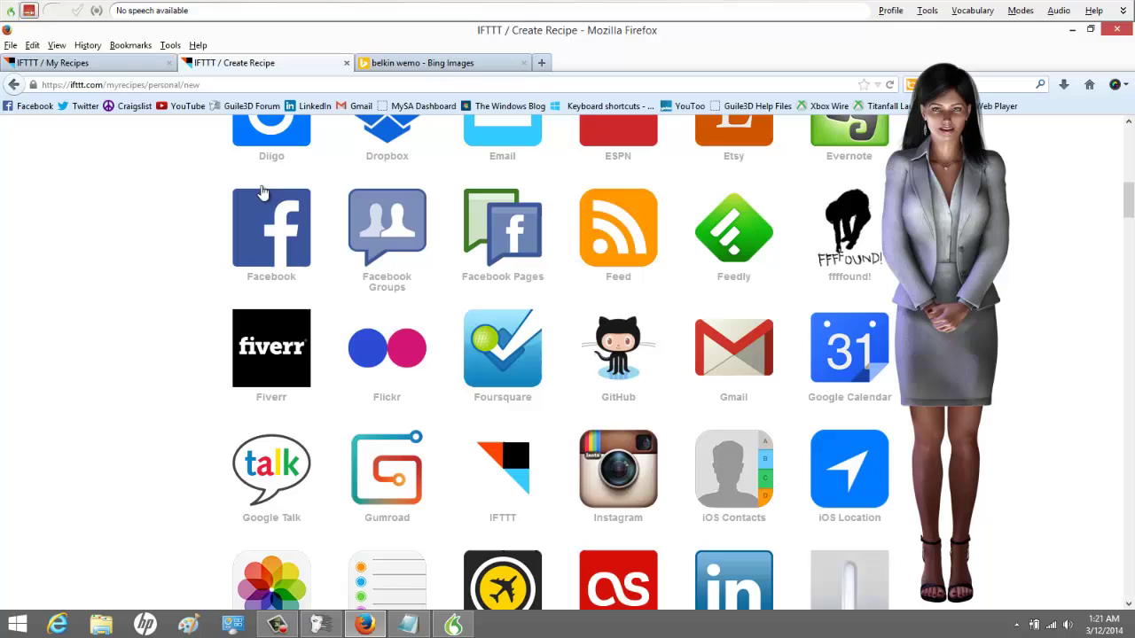
click(610, 486)
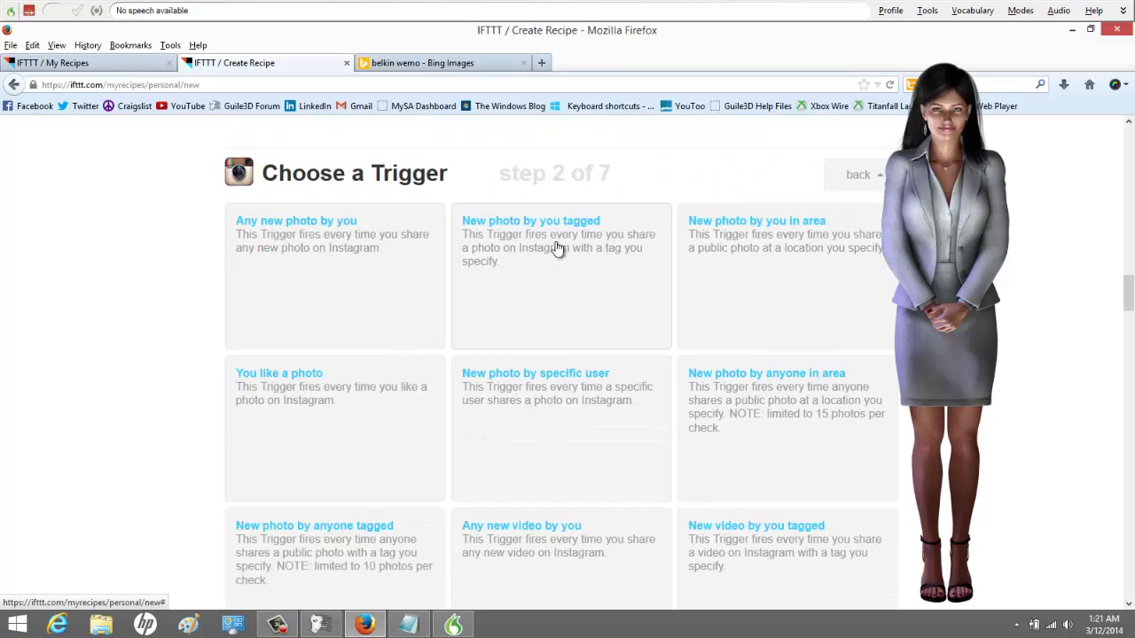
click(446, 257)
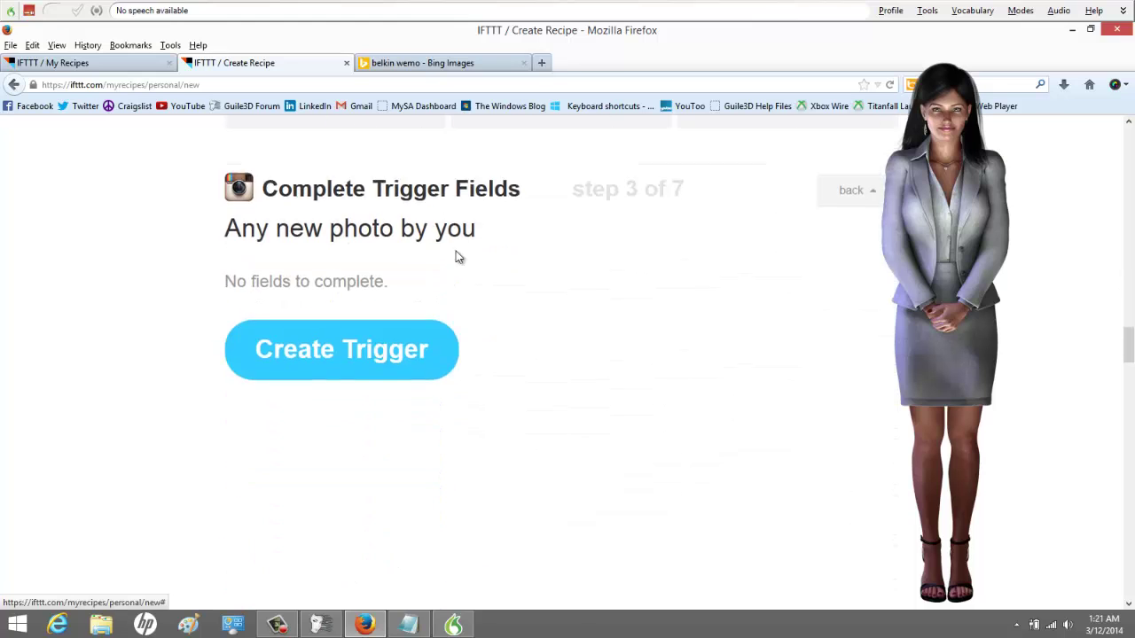
click(395, 351)
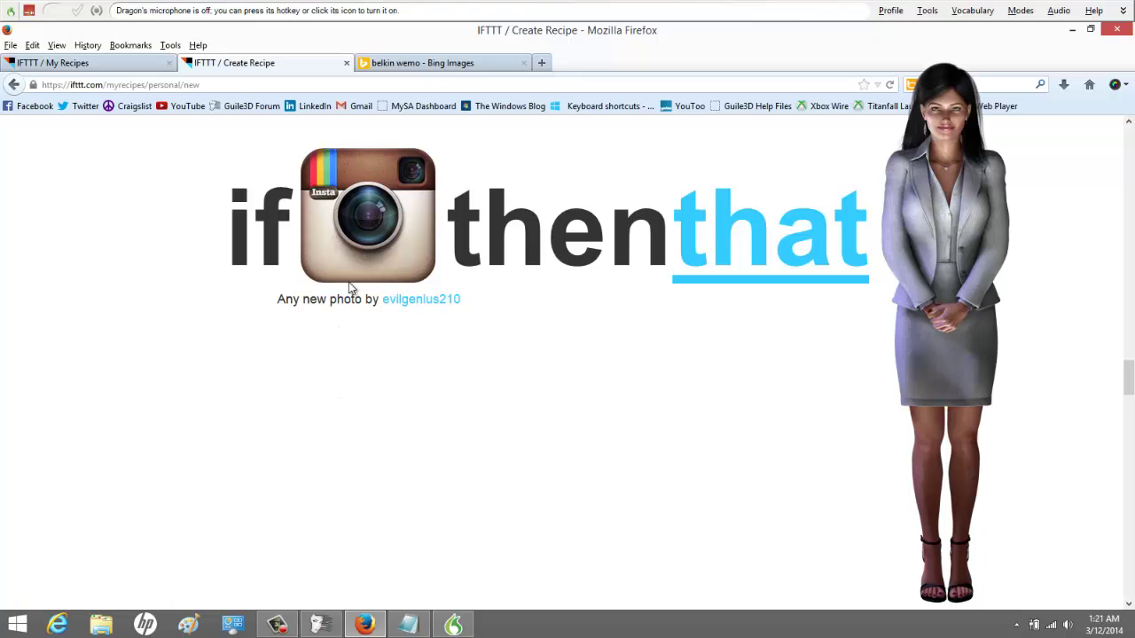
- Choose SMS as the recipe's action channel
click(760, 243)
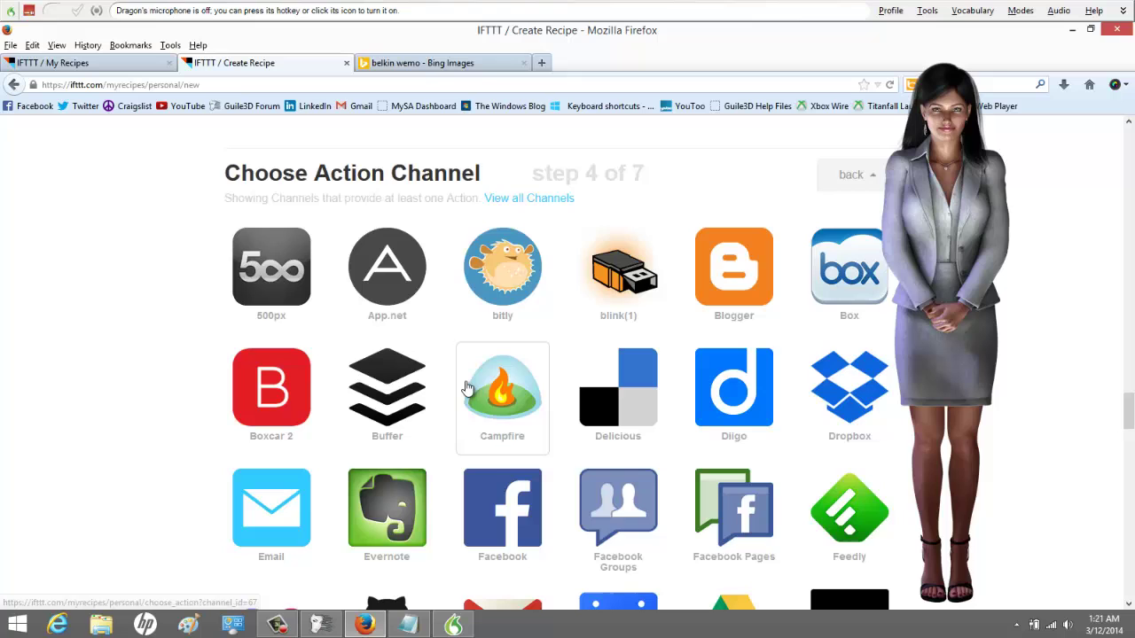
scroll(466, 388, down, 10)
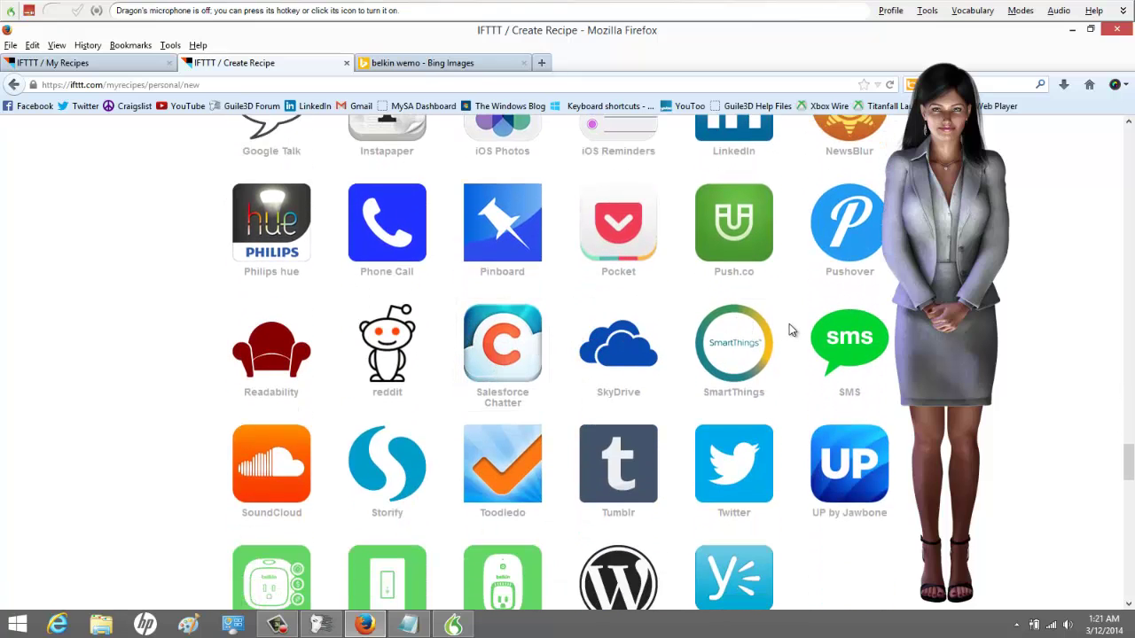
click(821, 335)
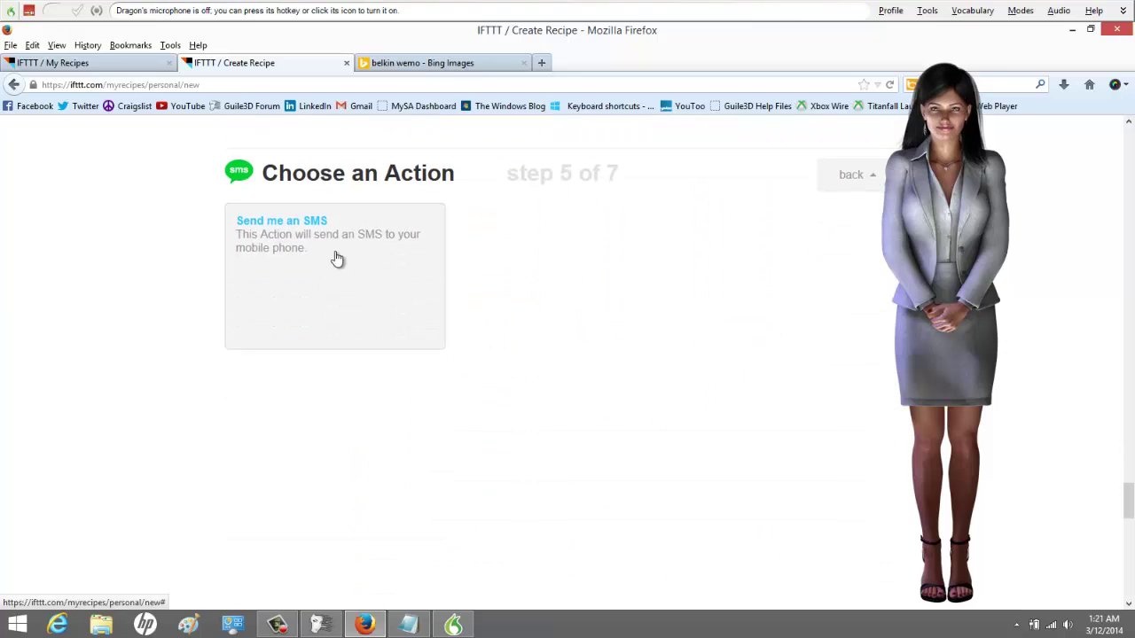
scroll(383, 259, up, 15)
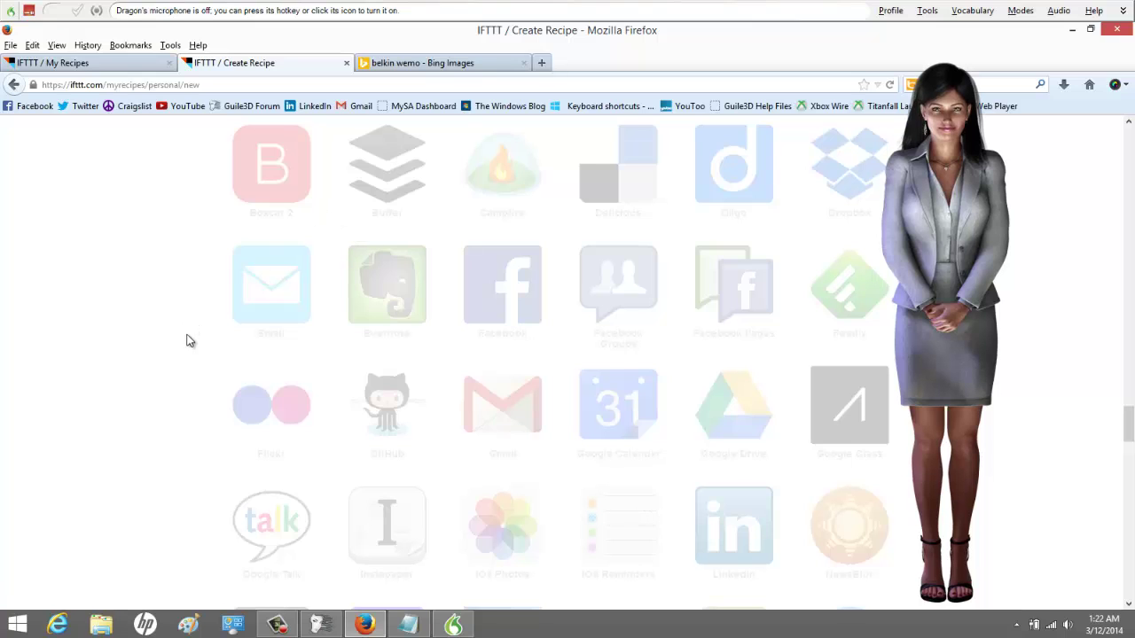
- Switch back to the My Recipes tab listing the email #off WeMo-off recipe
click(96, 64)
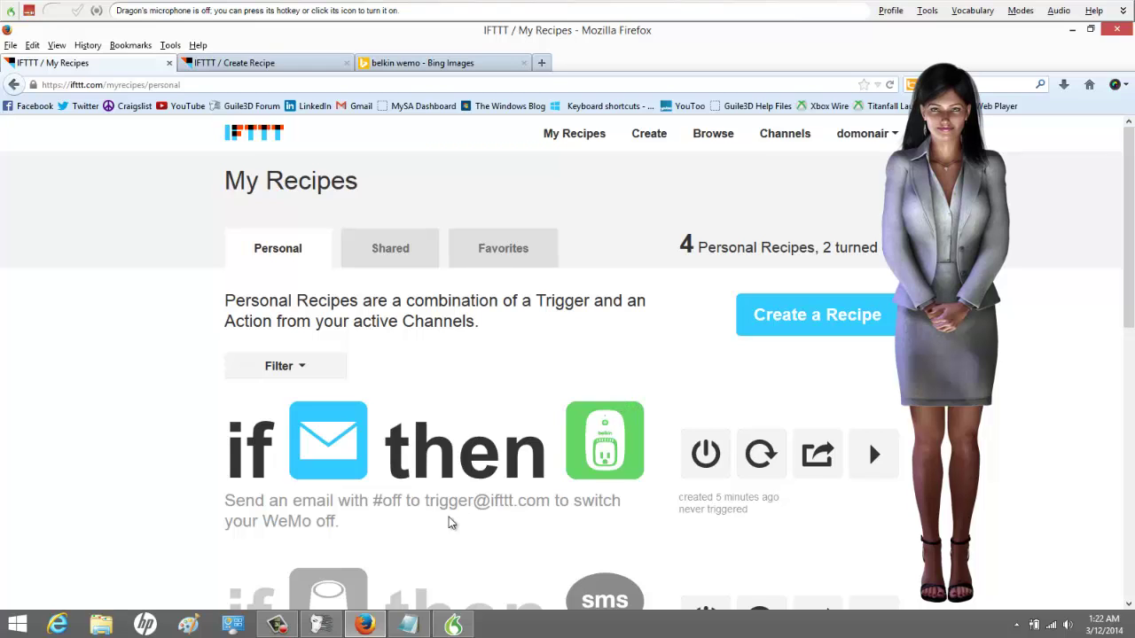
- Bring the Brain Editor forward and scroll through the LampOFF template emailing subject #OFF
click(316, 625)
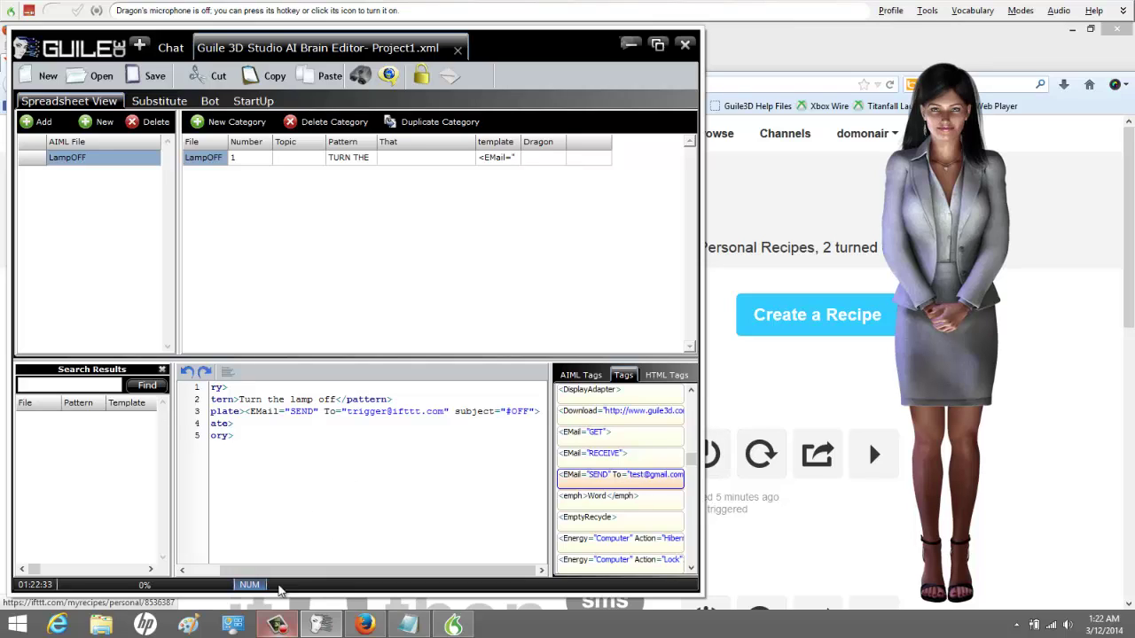
drag(355, 570, 321, 570)
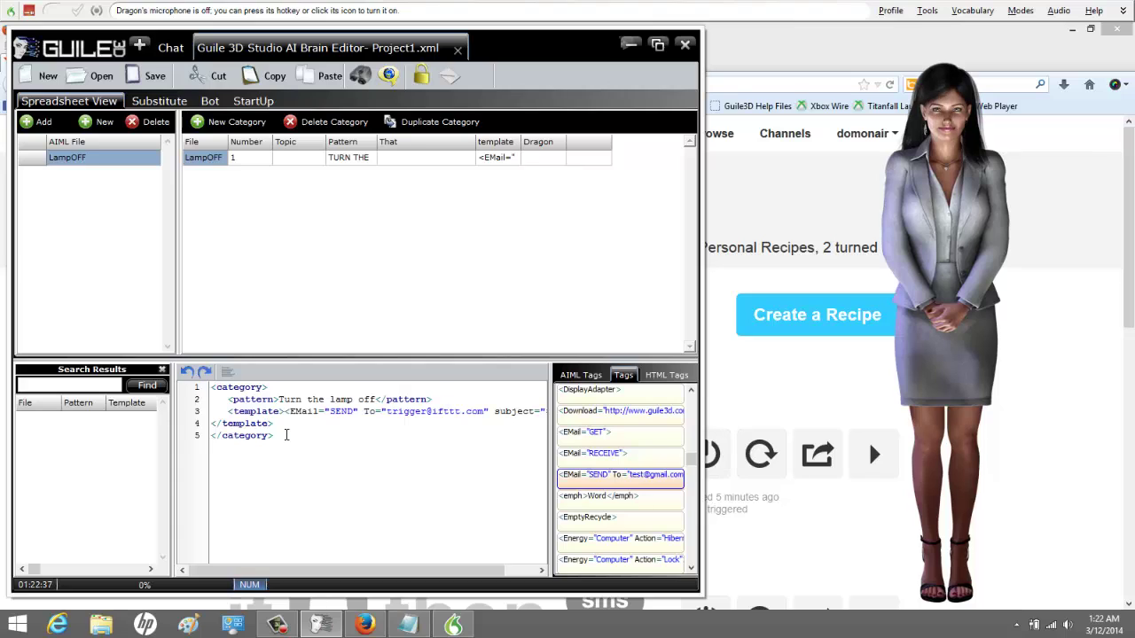
drag(282, 572, 306, 572)
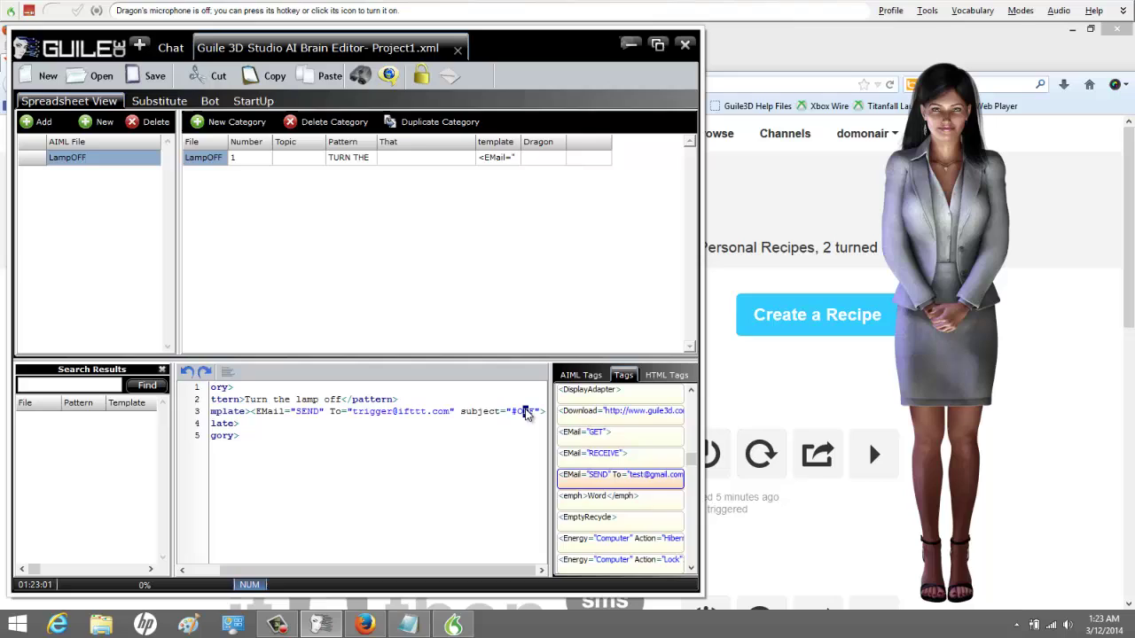
- Change the pattern to 'Turn the lamp on', then restore it to 'Turn the lamp off'
click(526, 412)
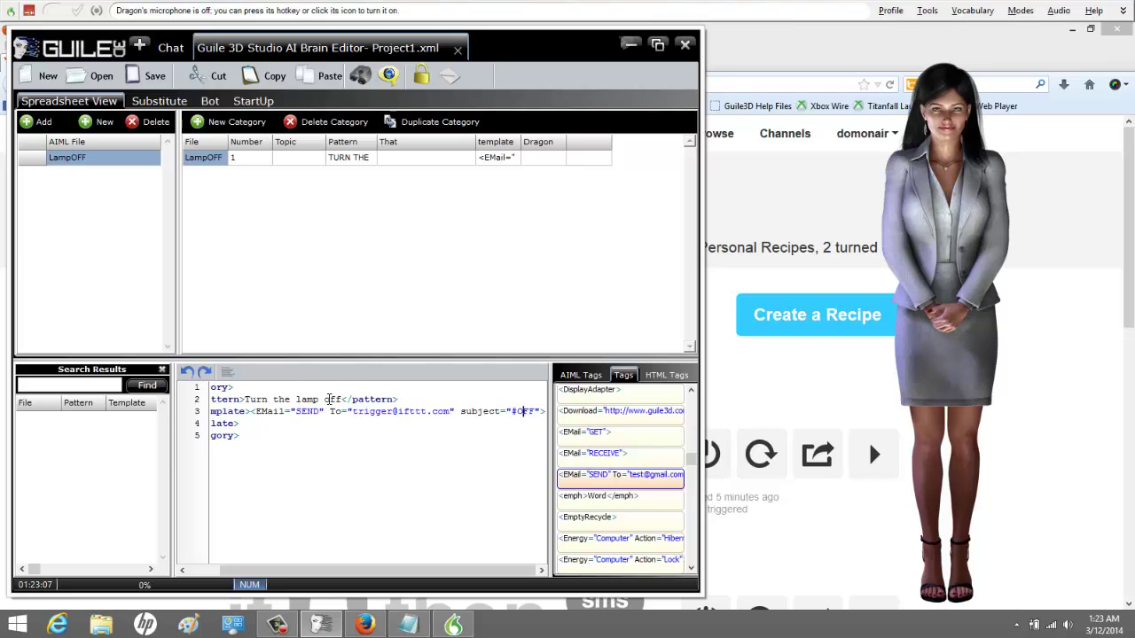
drag(324, 400, 339, 404)
text(on)
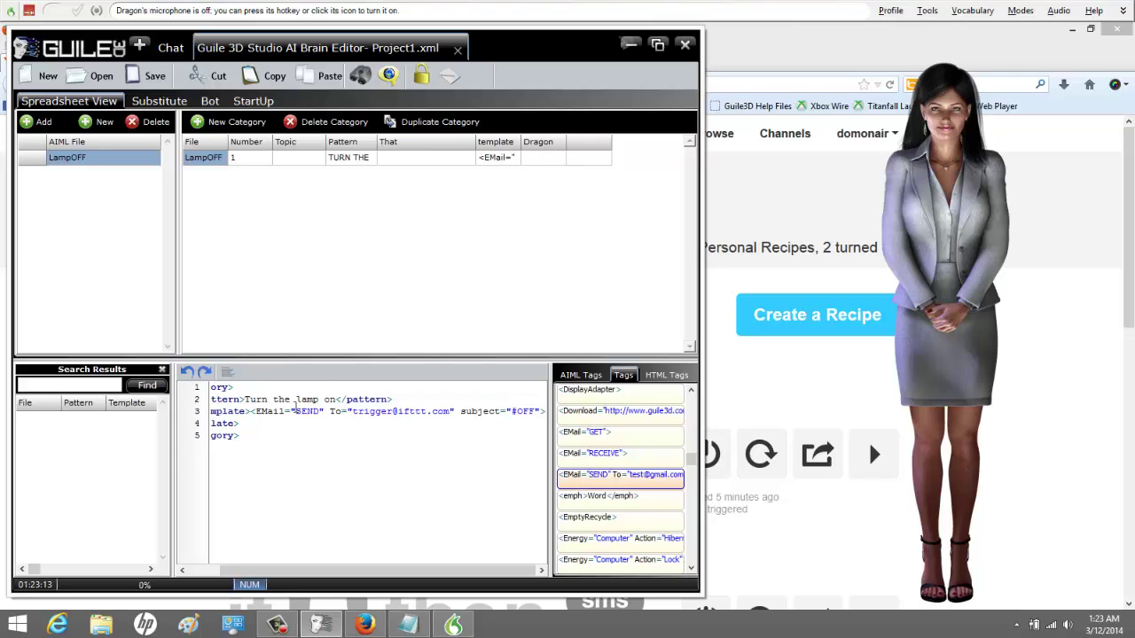
key(BackSpace)
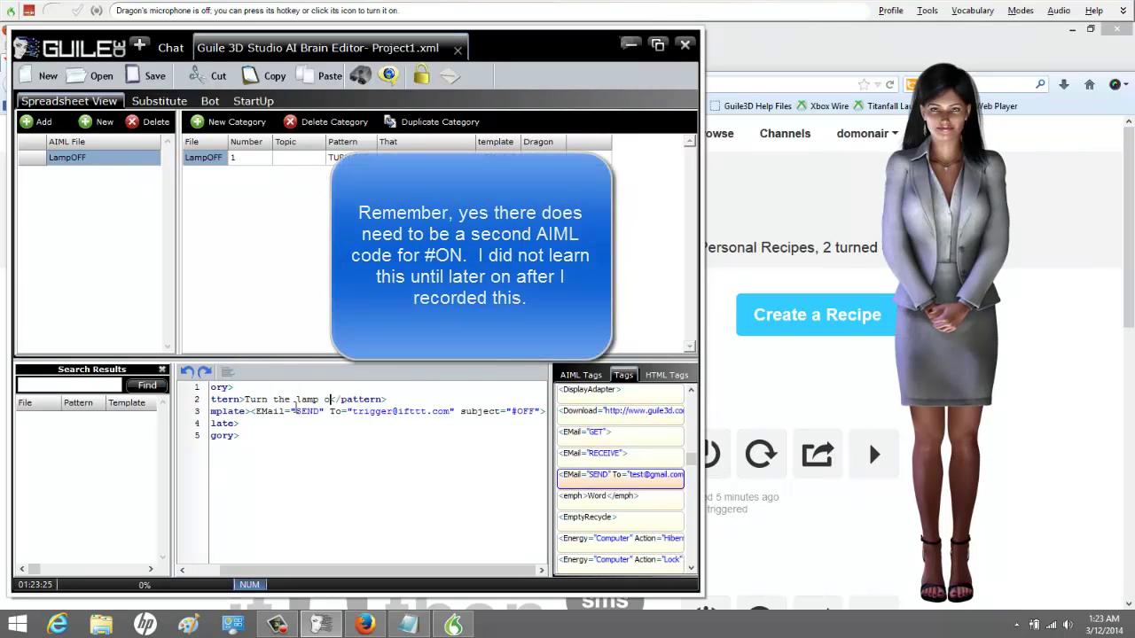
text(ff)
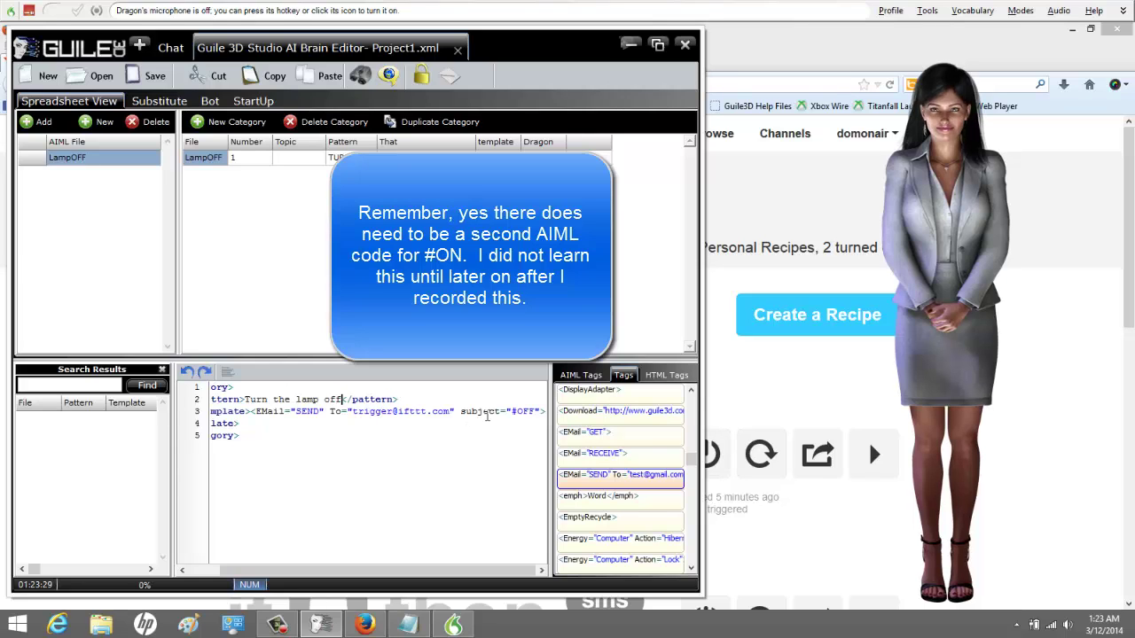
- Select and review the email tag through the closing template tag
drag(265, 400, 209, 400)
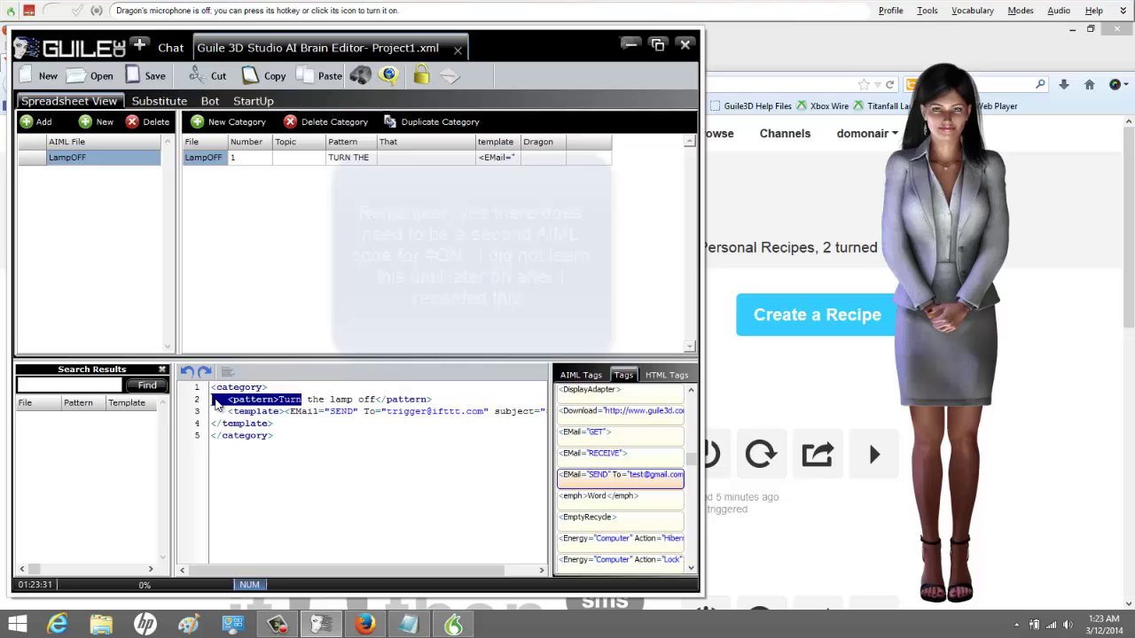
click(318, 399)
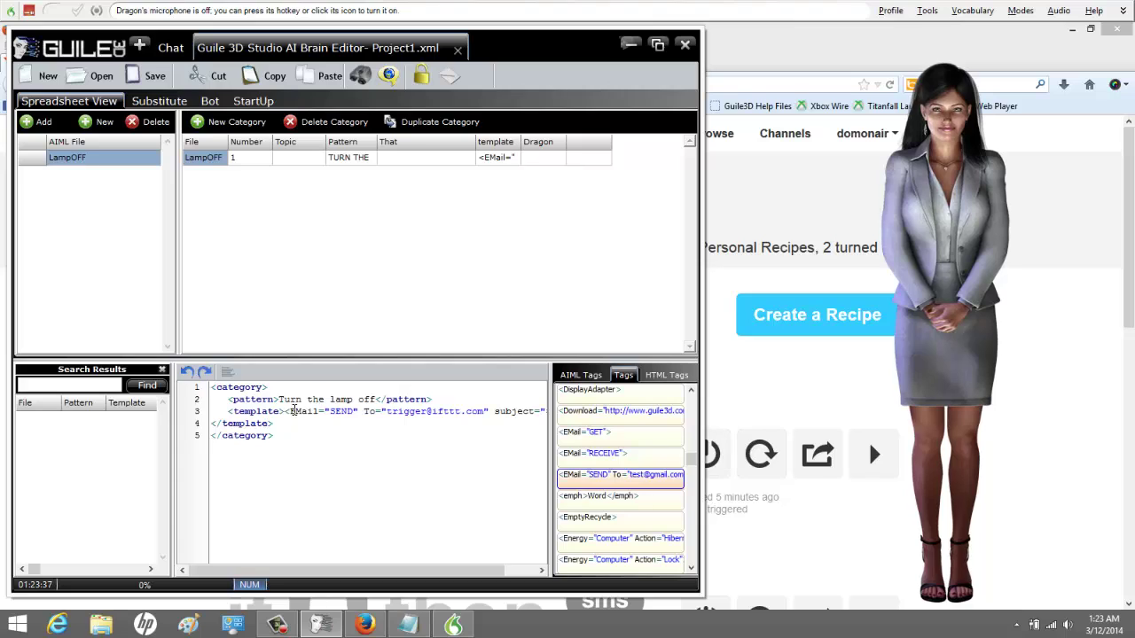
drag(310, 415, 360, 422)
click(360, 424)
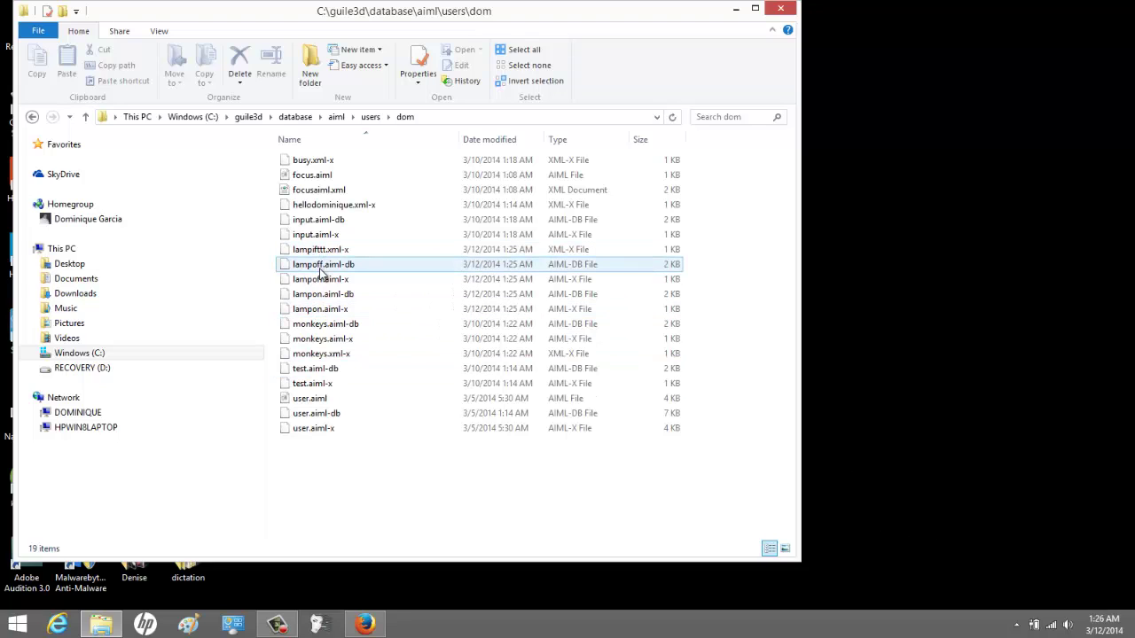
- Select the lampoff.aiml-db and lampon.aiml-db files, then minimize the folder window
click(321, 266)
click(328, 296)
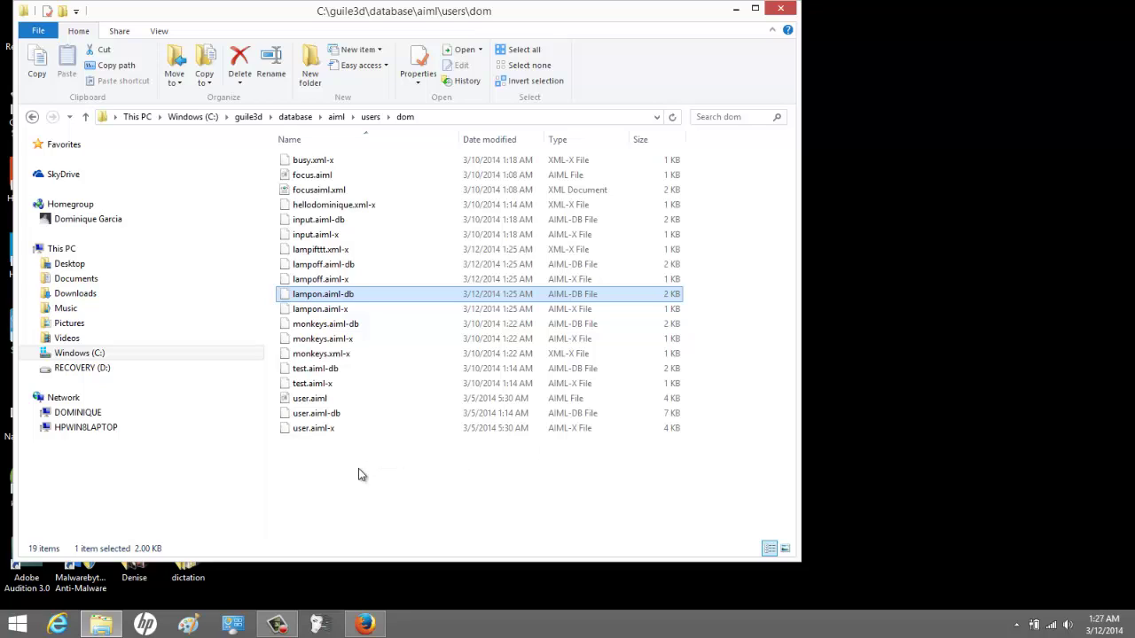
click(735, 9)
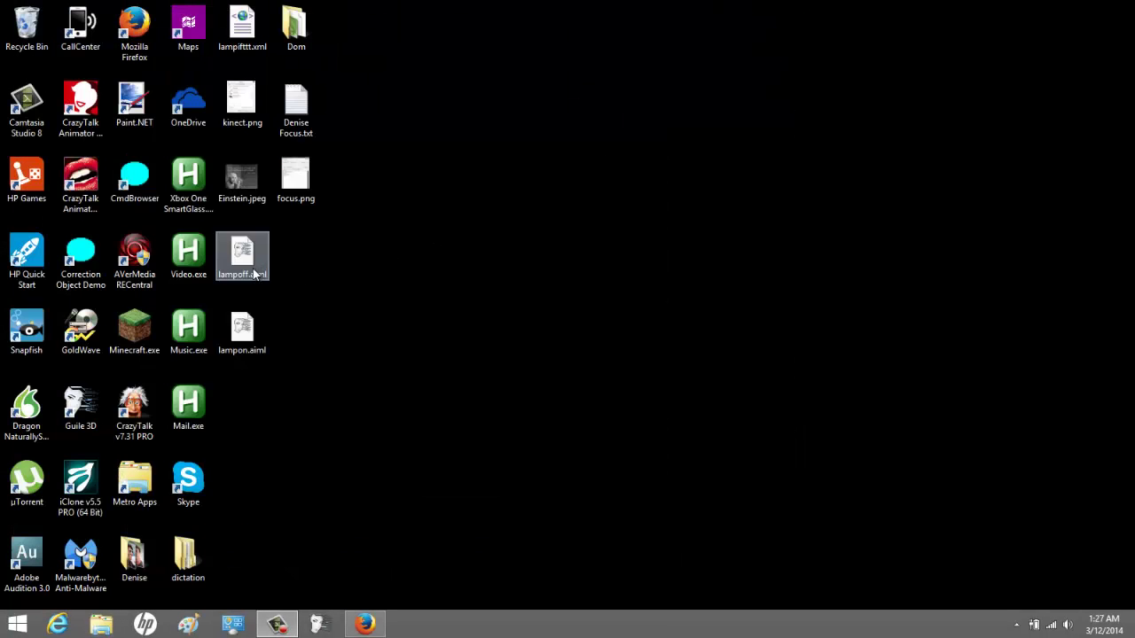
- Launch Guile 3D from its desktop shortcut
click(80, 408)
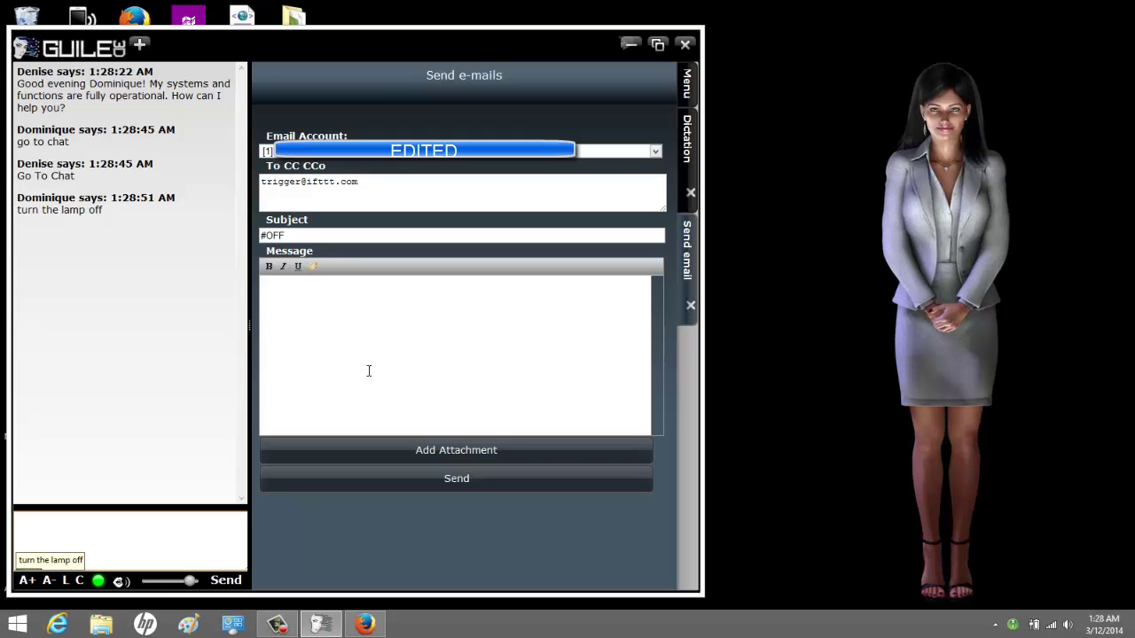
- Send the #OFF lamp-off email from the Guile 3D chat until it reports success
click(461, 480)
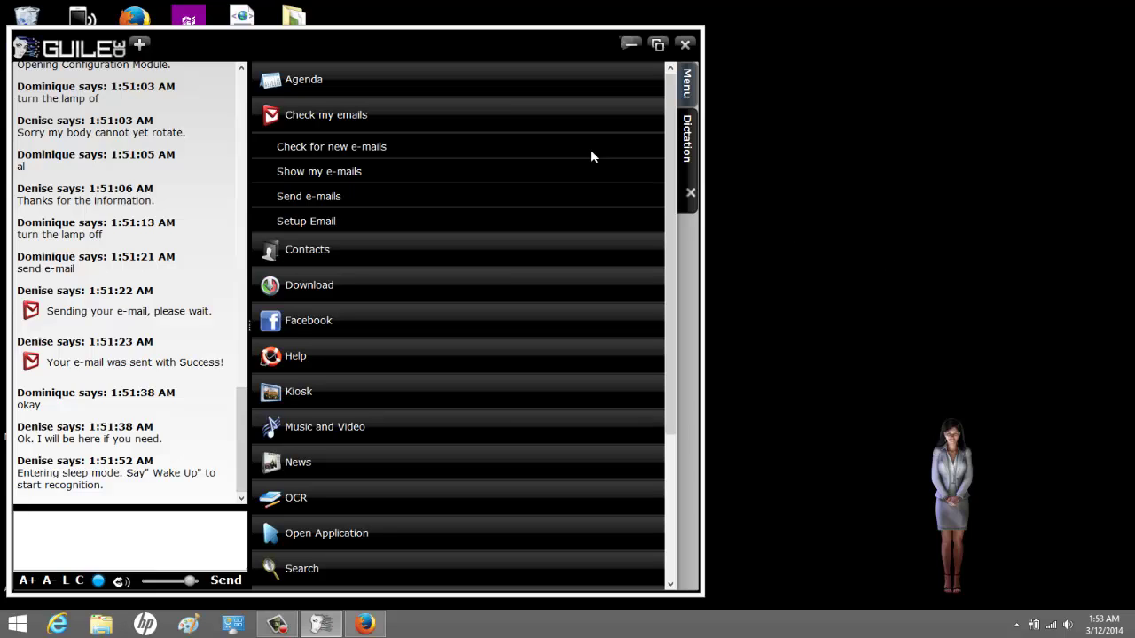
- Open Setup Email and show the Email Account List under Advanced Settings > Email > Accounts
click(510, 197)
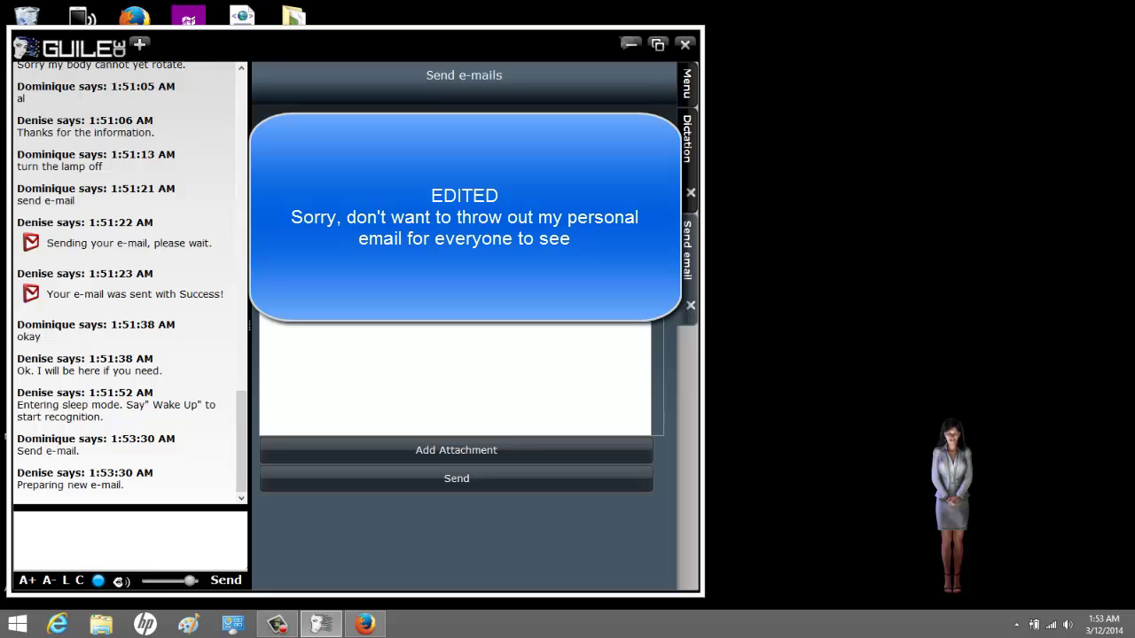
click(691, 305)
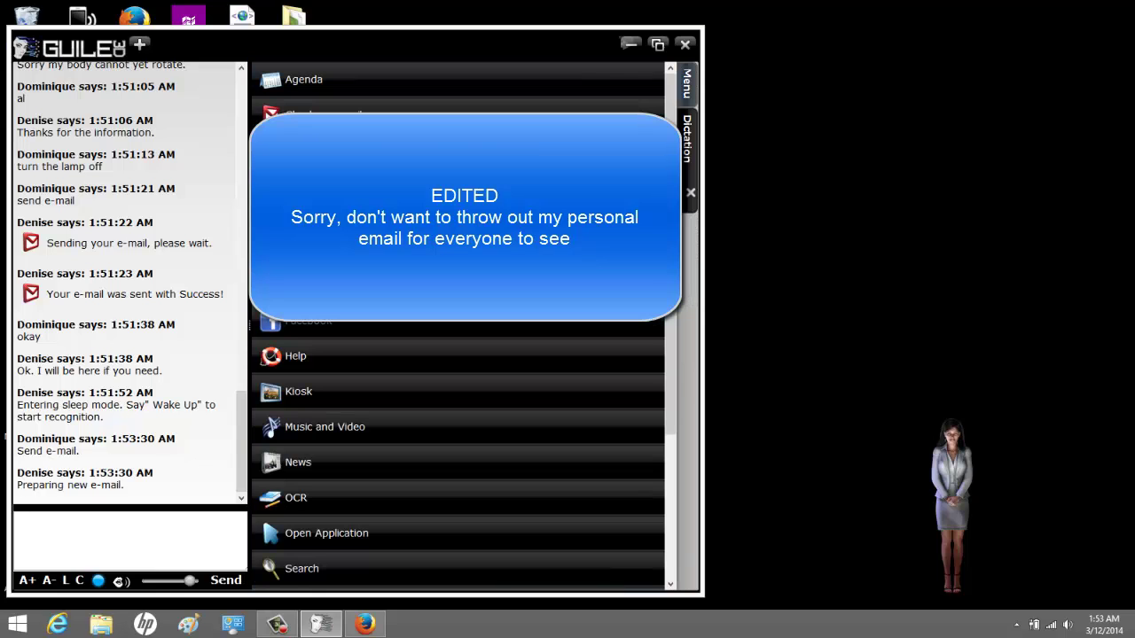
click(365, 217)
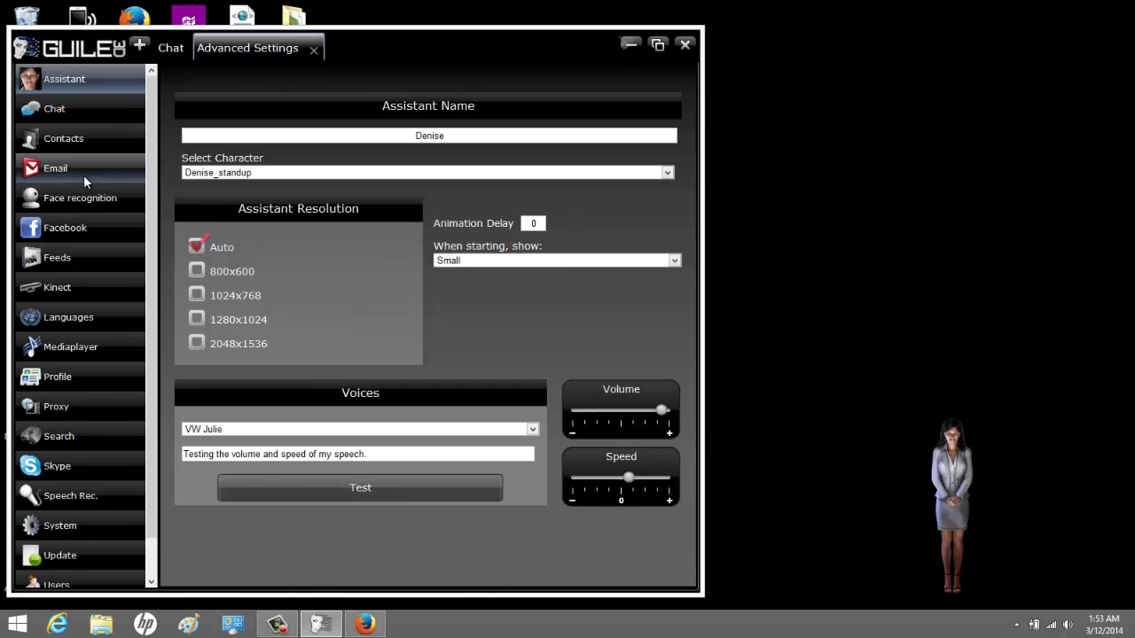
click(83, 175)
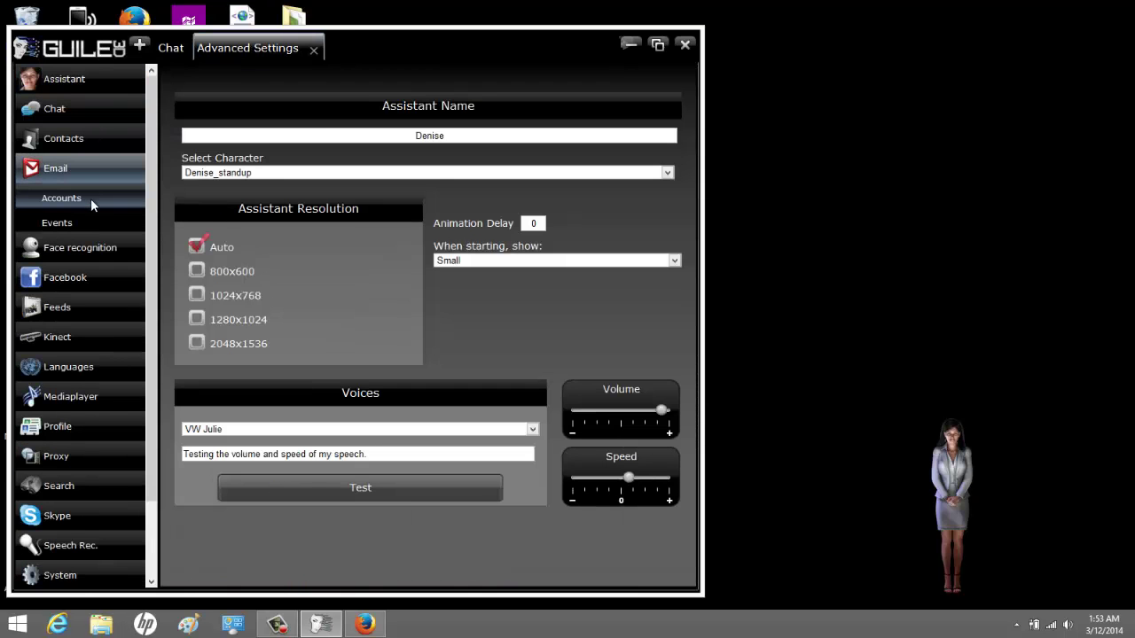
click(91, 199)
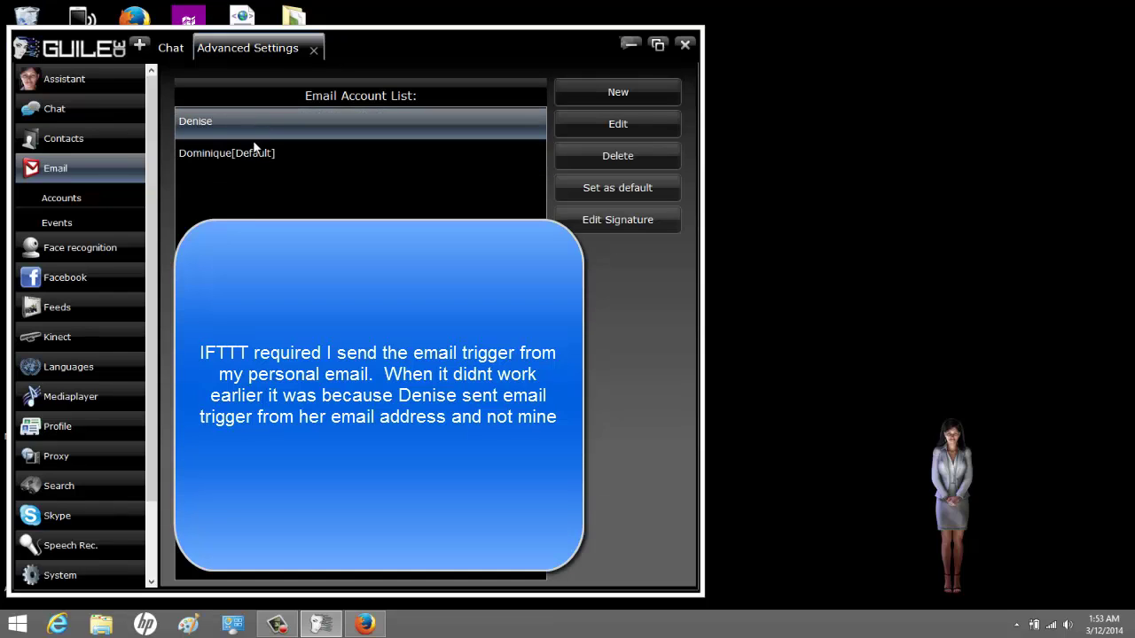
- Close the Advanced Settings tab and focus the chat input box
click(313, 49)
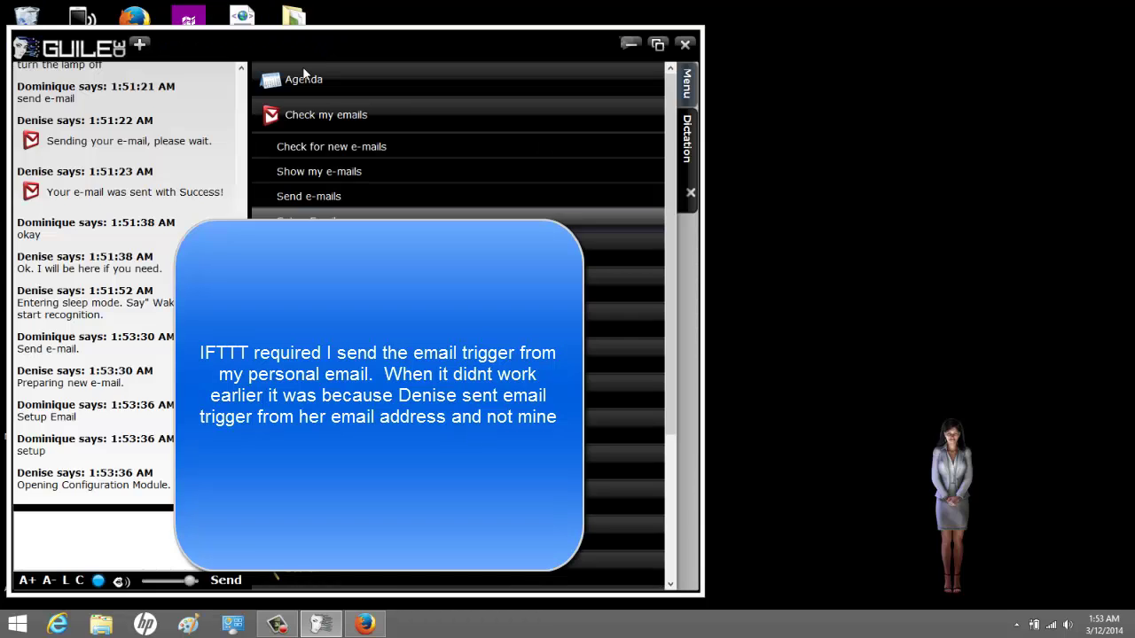
click(62, 526)
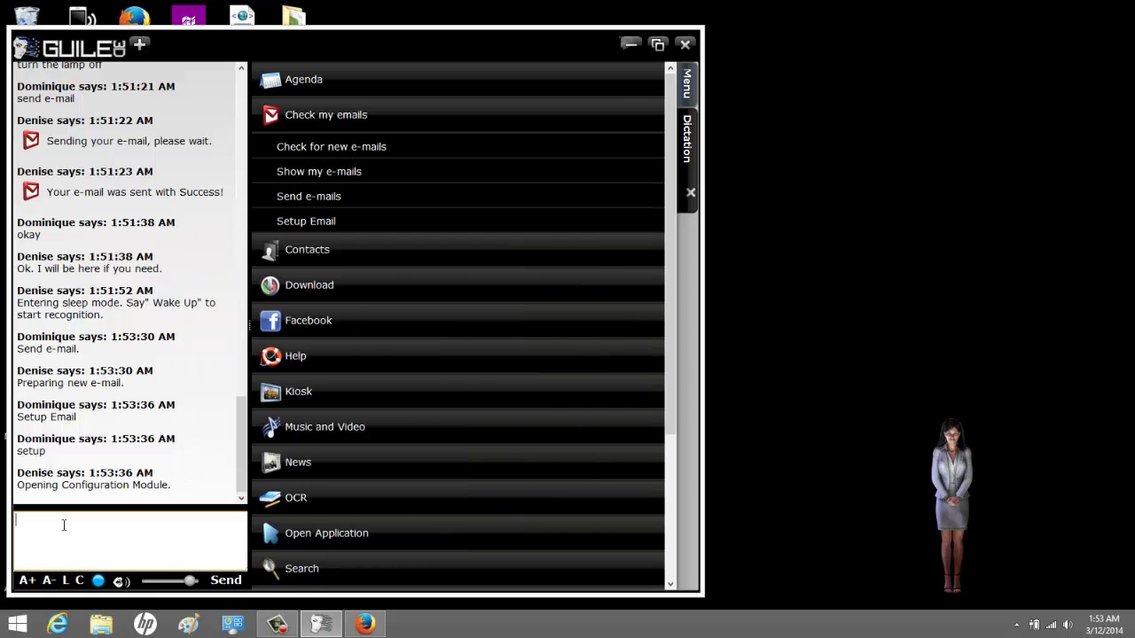